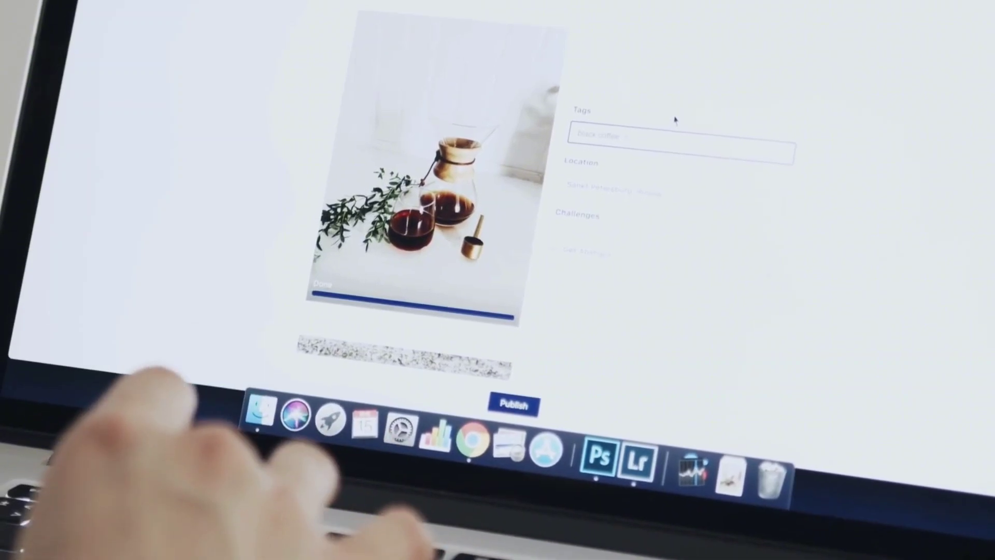
Switch to the YonePro tab showing the 'World is Beautiful' home page at localhost/yonepro
type("st/yonepro/")
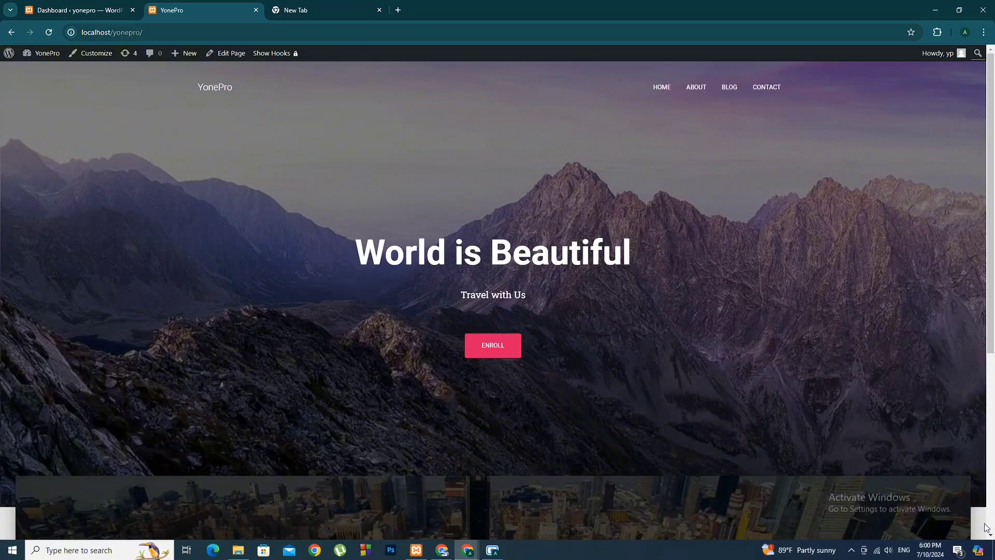
Tick Site Health Status in the dashboard's Screen Options and open the full Site Health report
left_click(78, 3)
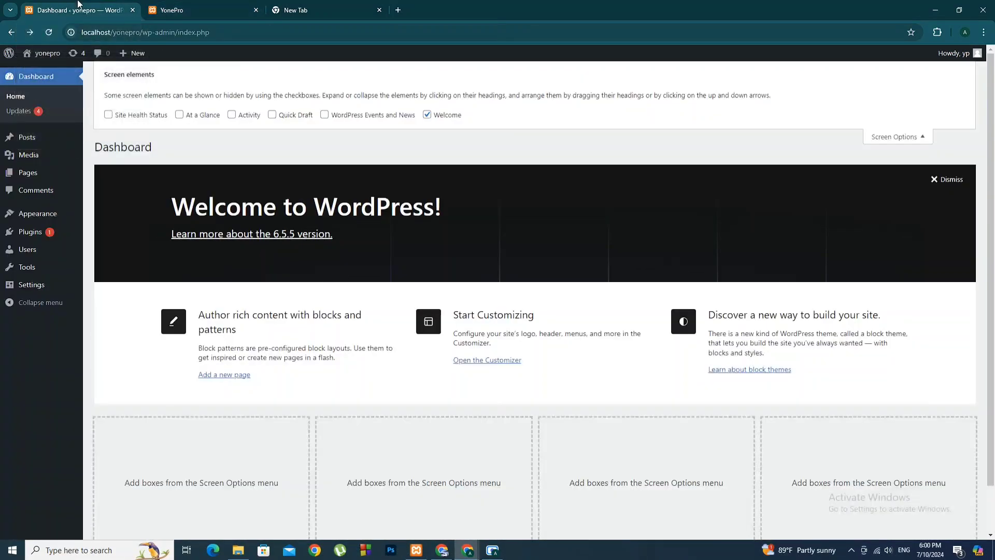
left_click(13, 57)
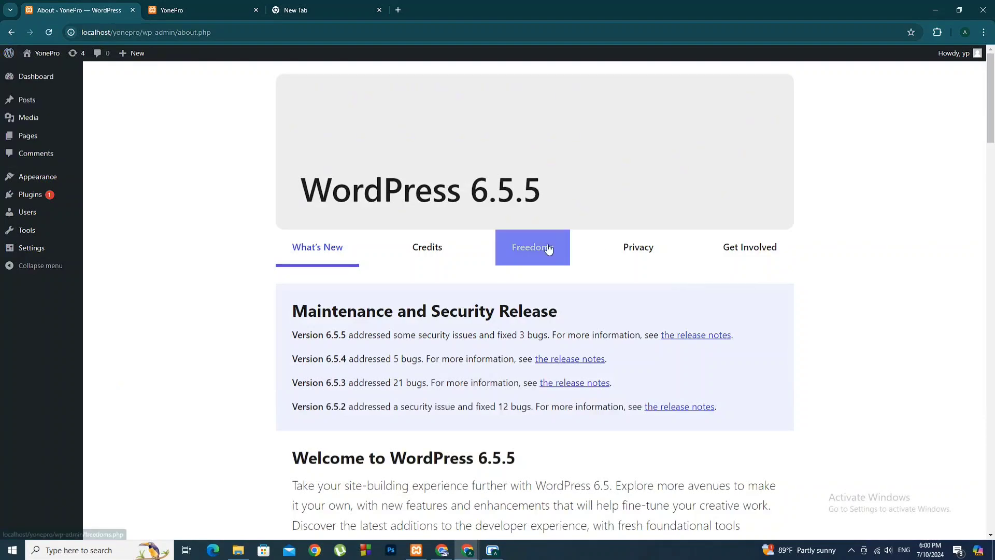
left_click(21, 77)
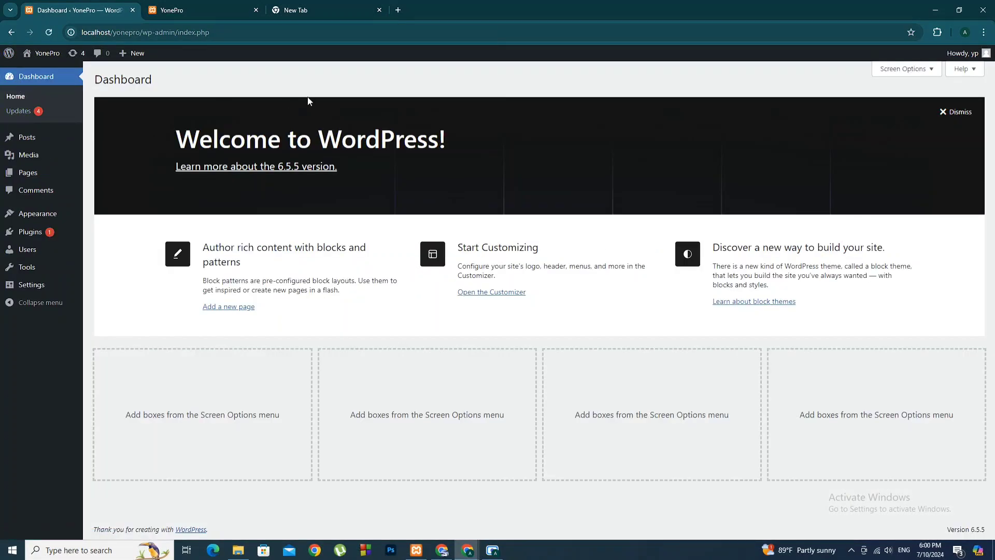
left_click(927, 71)
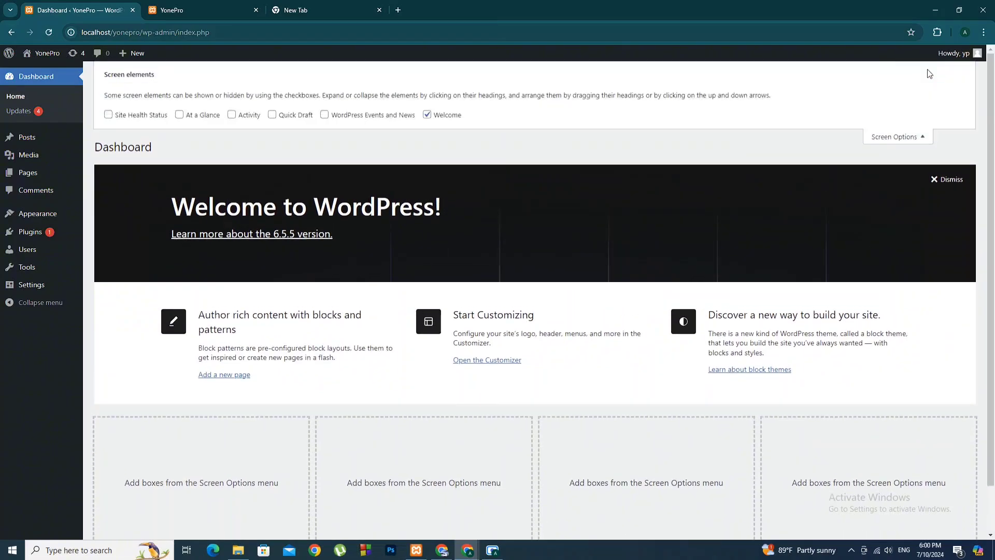
left_click(108, 115)
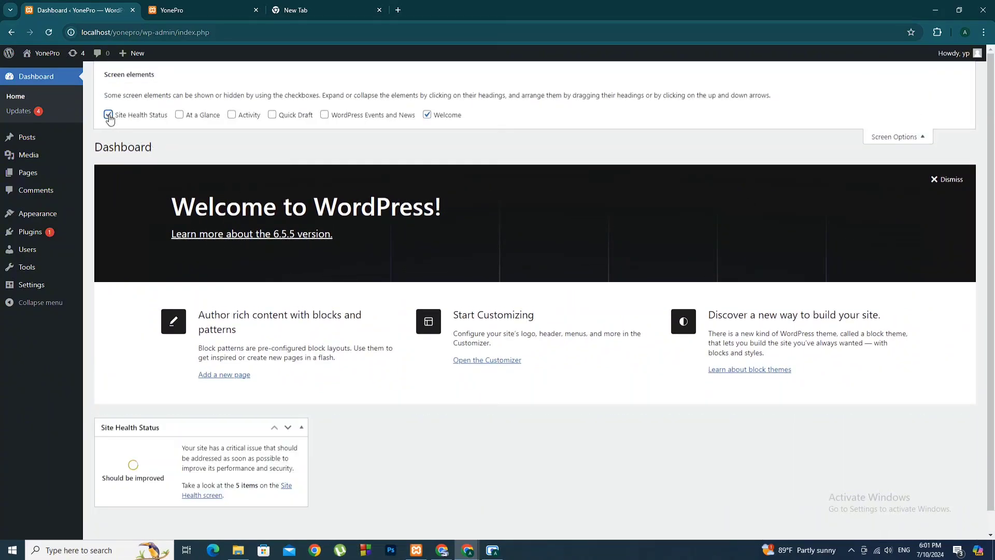
scroll(160, 186, "down", 1)
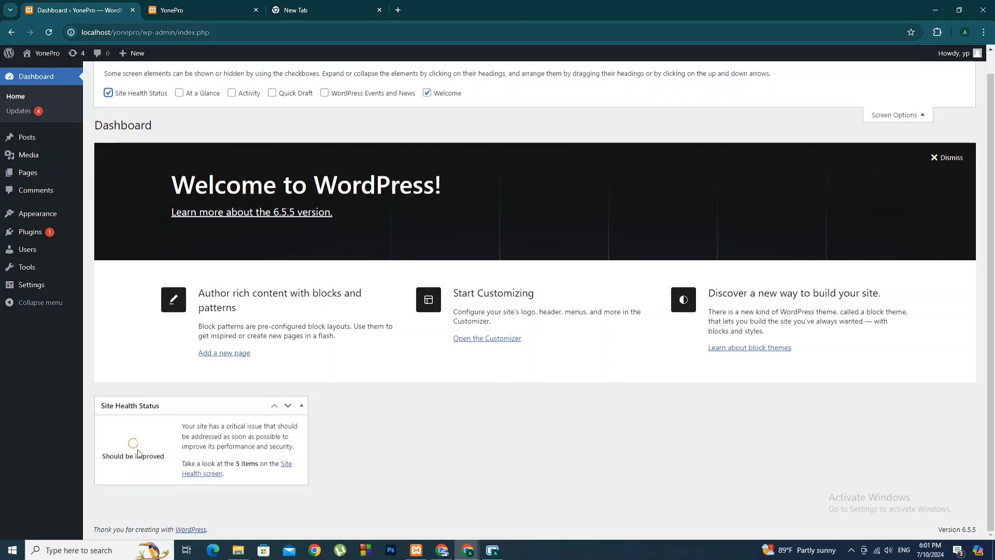
left_click(289, 468)
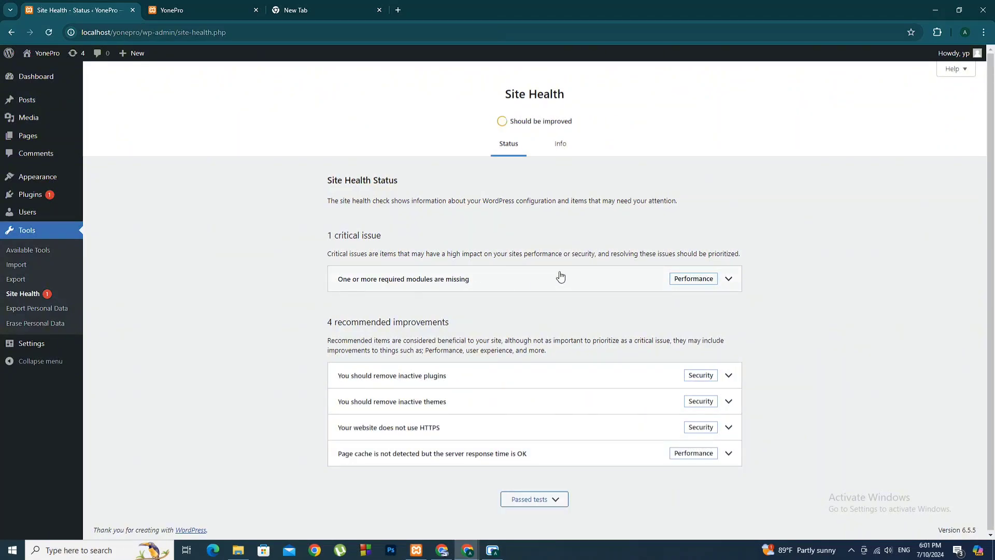
Expand the missing-modules critical issue and scroll through the 20 passed tests
left_click(735, 283)
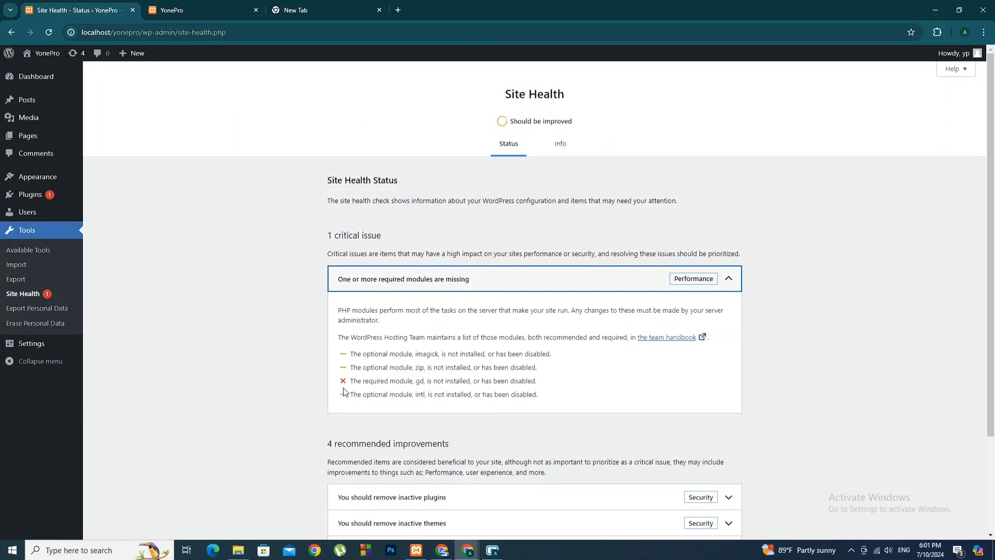
scroll(641, 387, "down", 3)
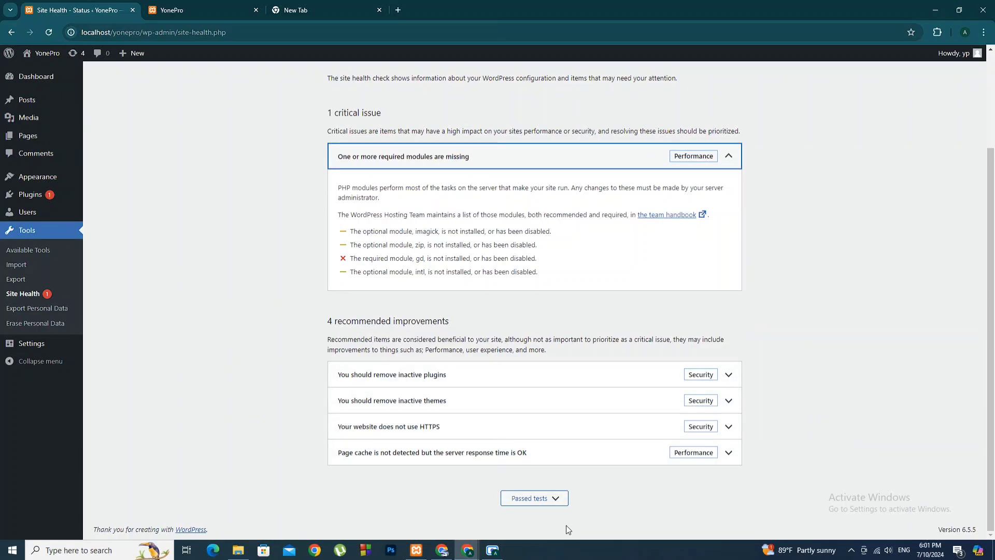
left_click(546, 506)
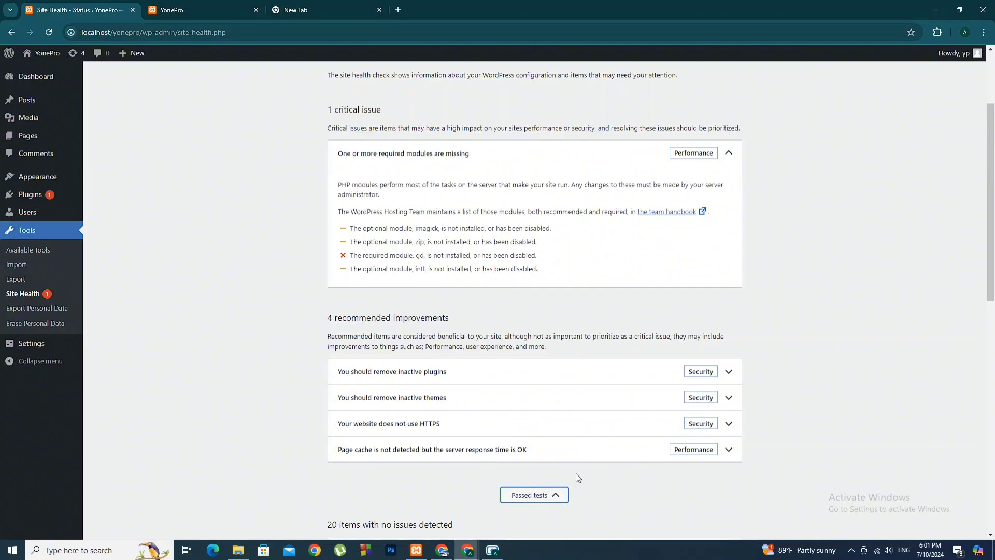
scroll(577, 476, "down", 4)
scroll(582, 461, "down", 6)
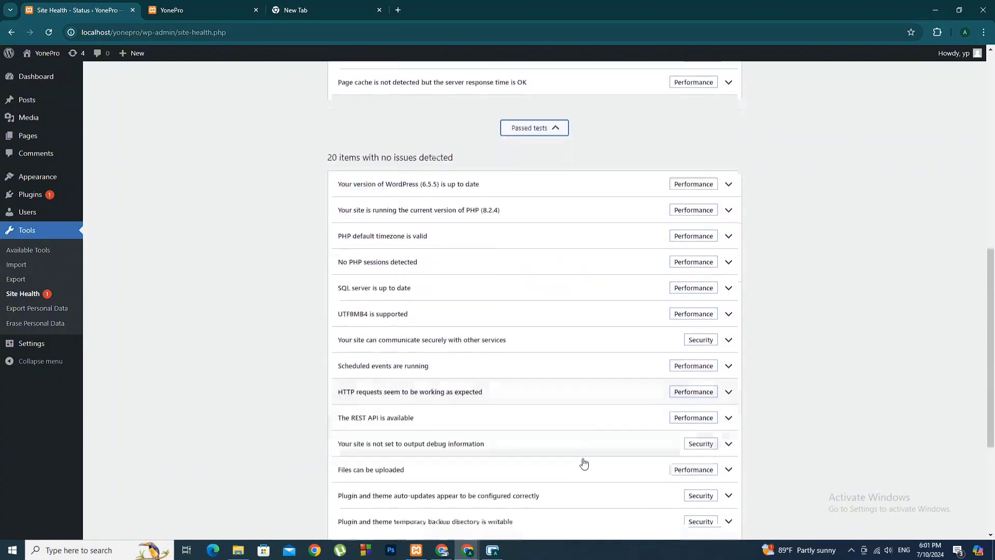
scroll(584, 465, "up", 10)
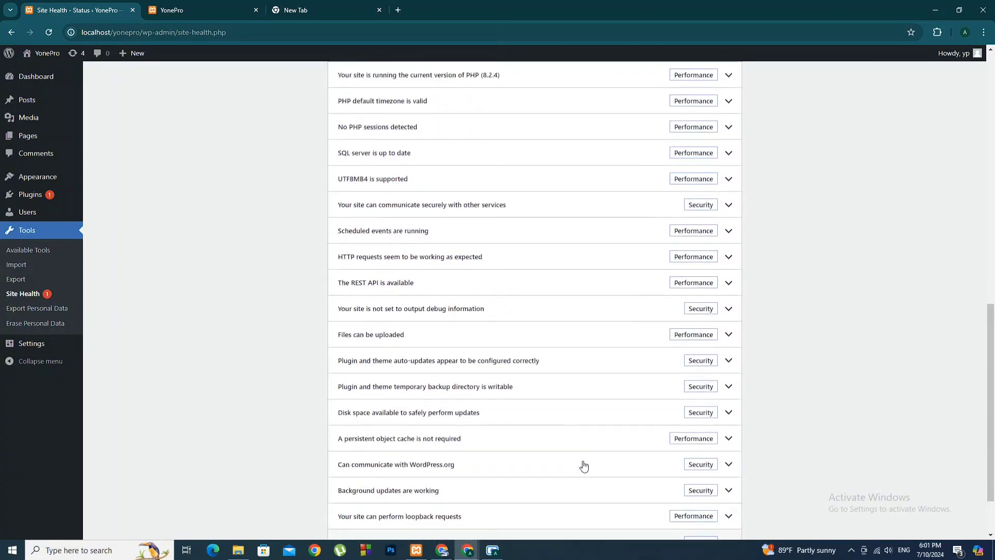
scroll(583, 466, "up", 5)
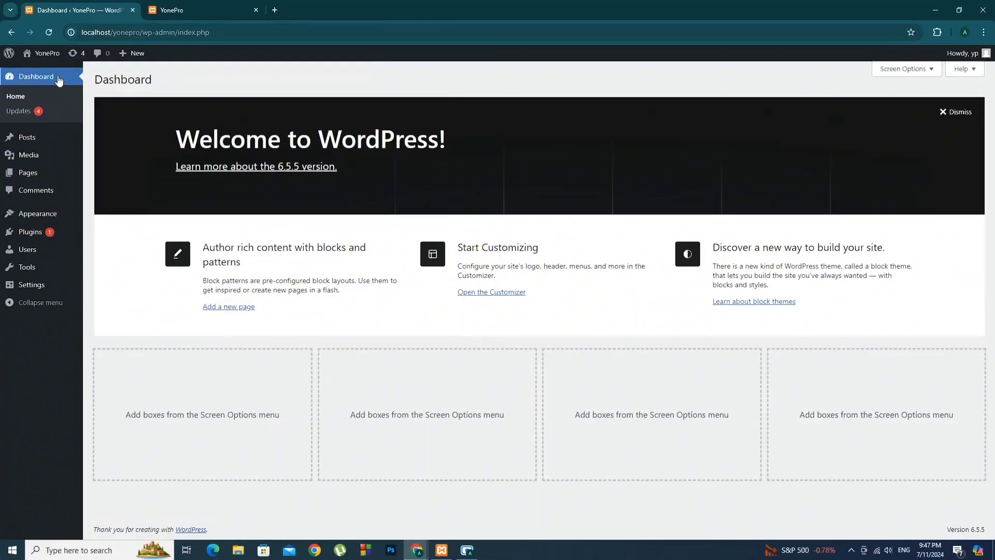
Go from the dashboard to Installed Plugins, then on to the Add Plugins page
left_click(57, 79)
left_click(37, 231)
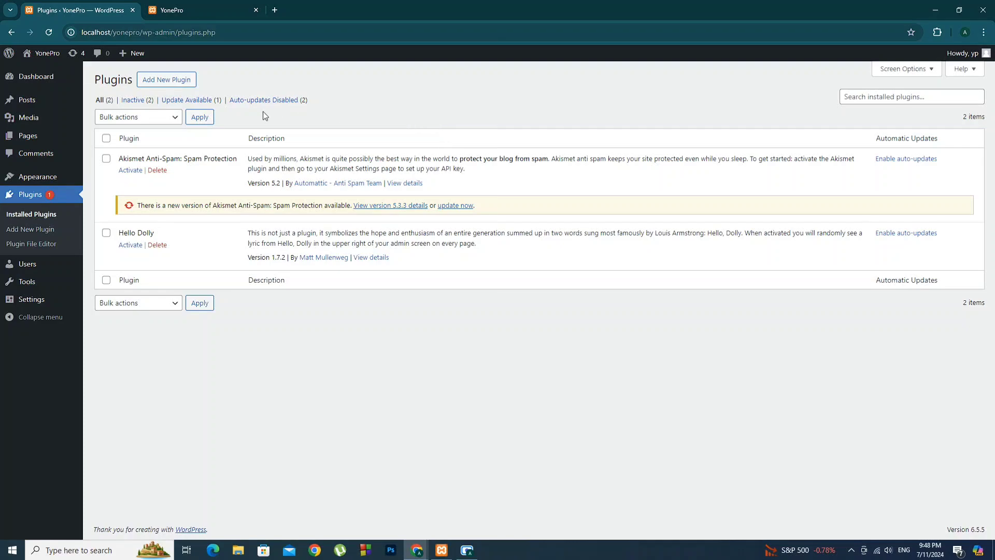
left_click(167, 83)
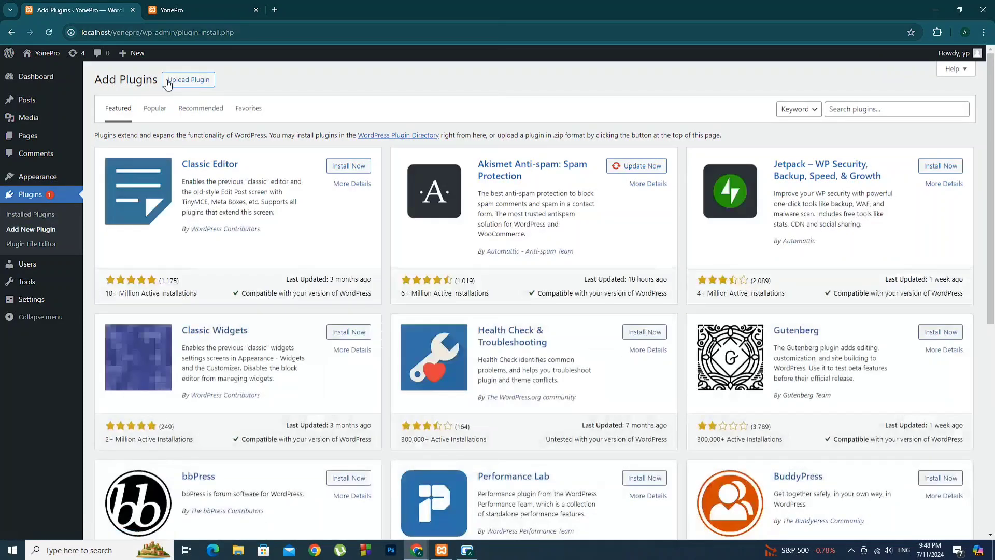
Search the plugin directory for Easy Updates Manager, install it and activate it
left_click(855, 108)
type("easy update manager")
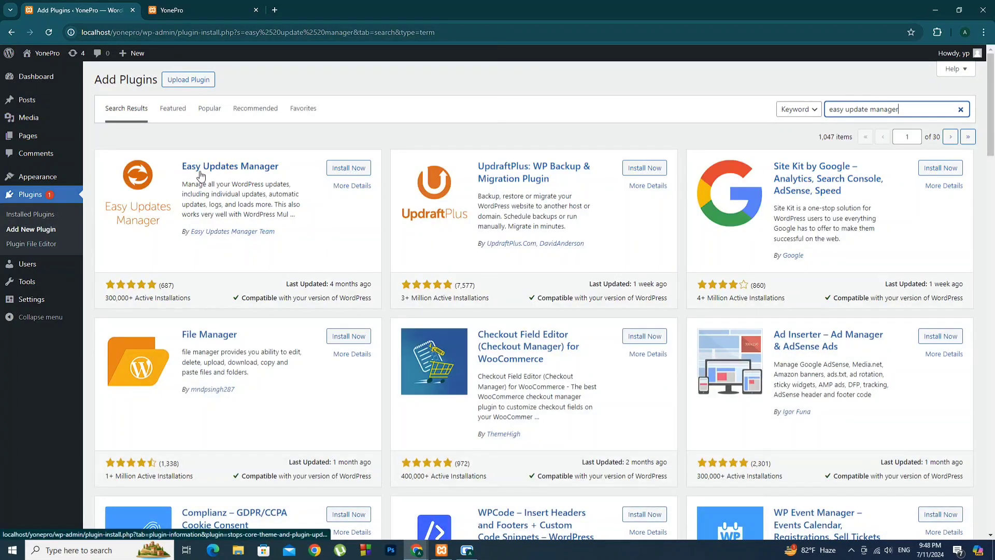
left_click(355, 173)
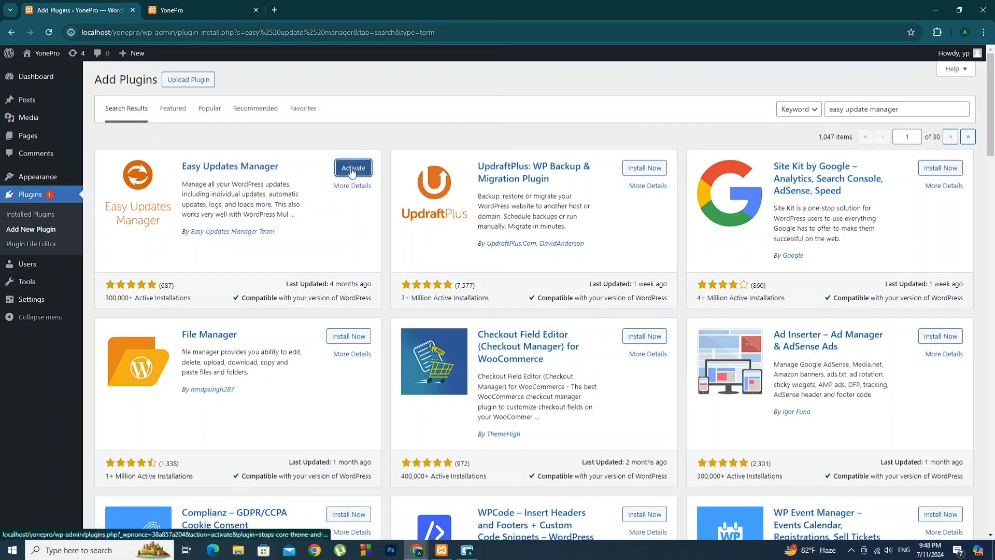
left_click(353, 169)
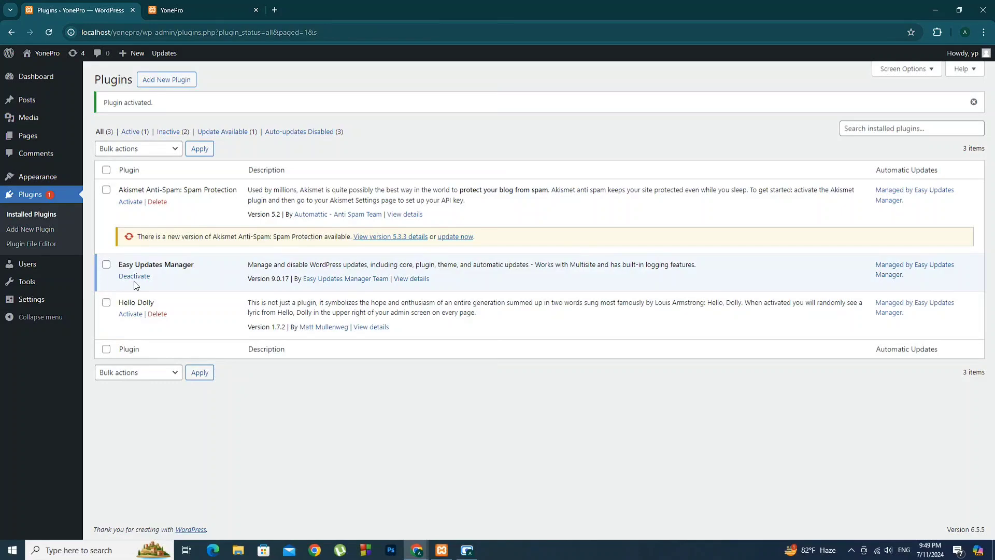
Open the Easy Updates Manager settings via the Dashboard's Updates options
left_click(31, 77)
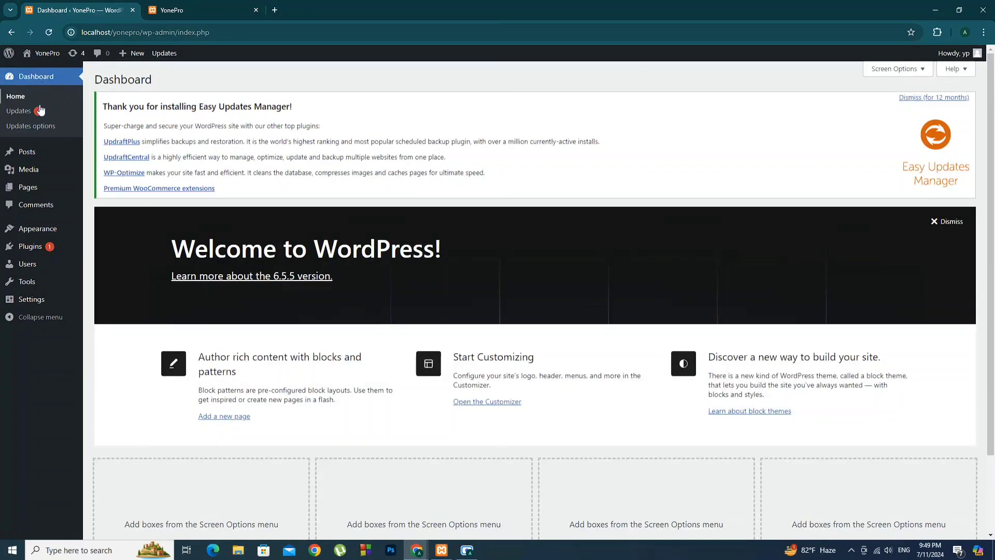
left_click(32, 127)
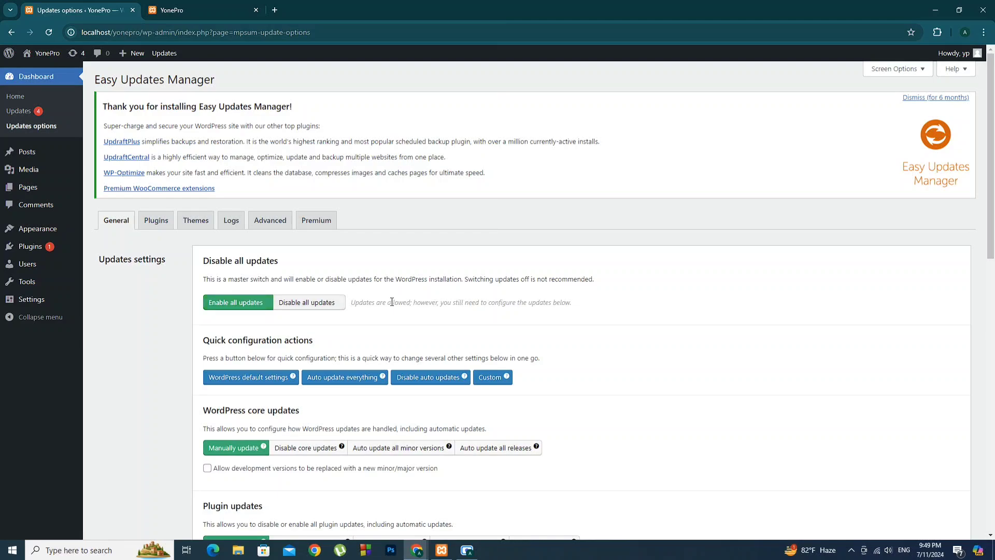
Review Easy Updates Manager's General, Plugins and Themes tabs, then bring up its Logs
scroll(392, 302, "down", 2)
scroll(391, 301, "down", 1)
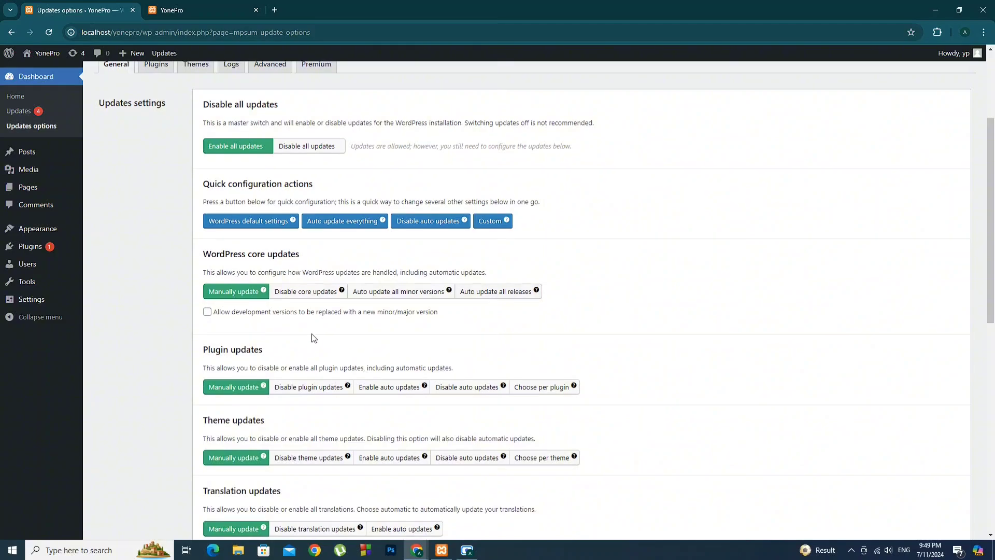
scroll(249, 338, "down", 1)
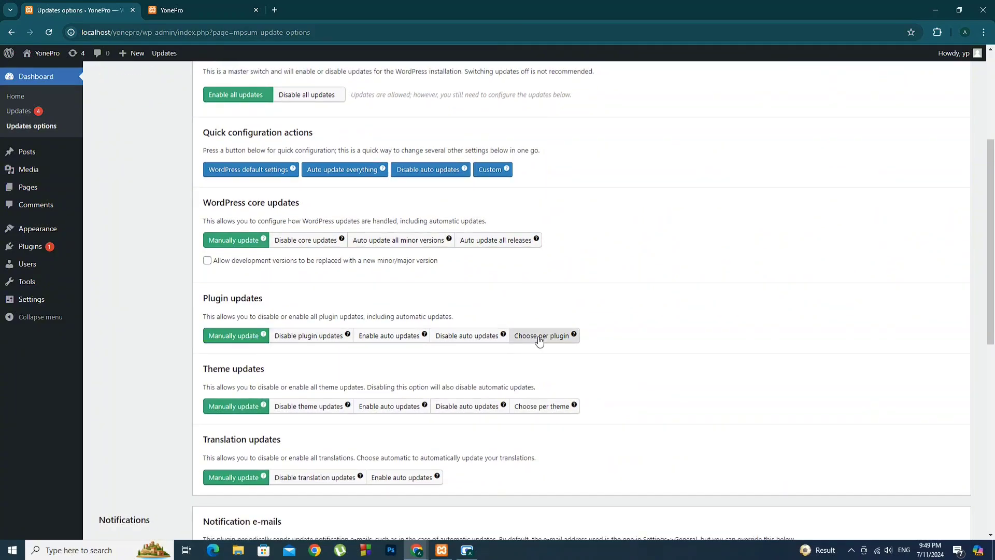
scroll(156, 223, "up", 2)
left_click(156, 220)
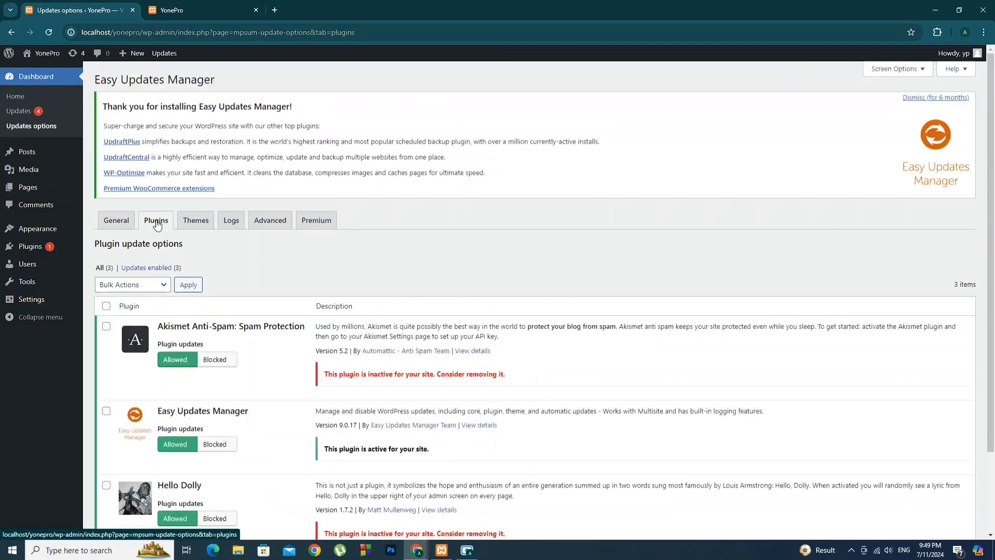
scroll(428, 252, "down", 2)
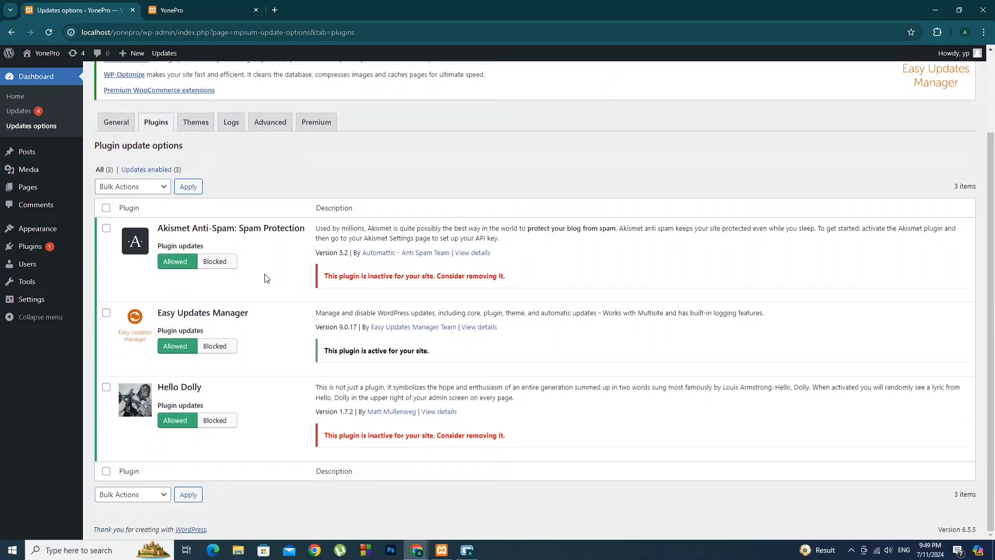
left_click(195, 122)
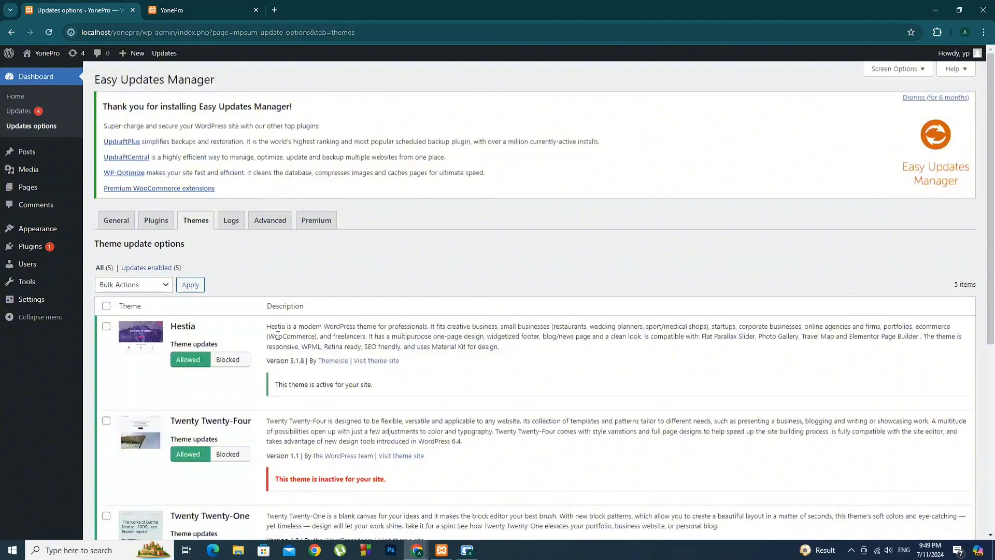
scroll(280, 342, "down", 6)
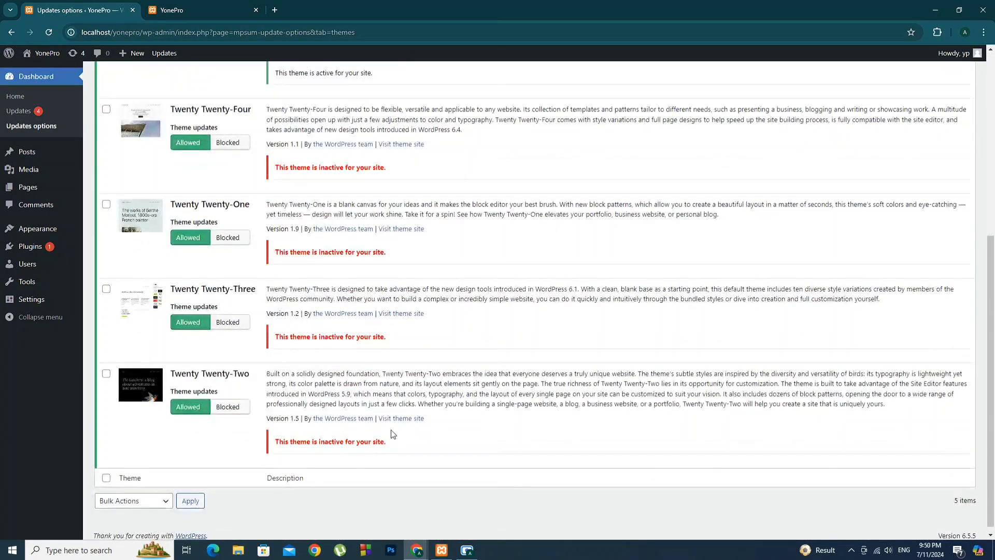
scroll(393, 434, "up", 6)
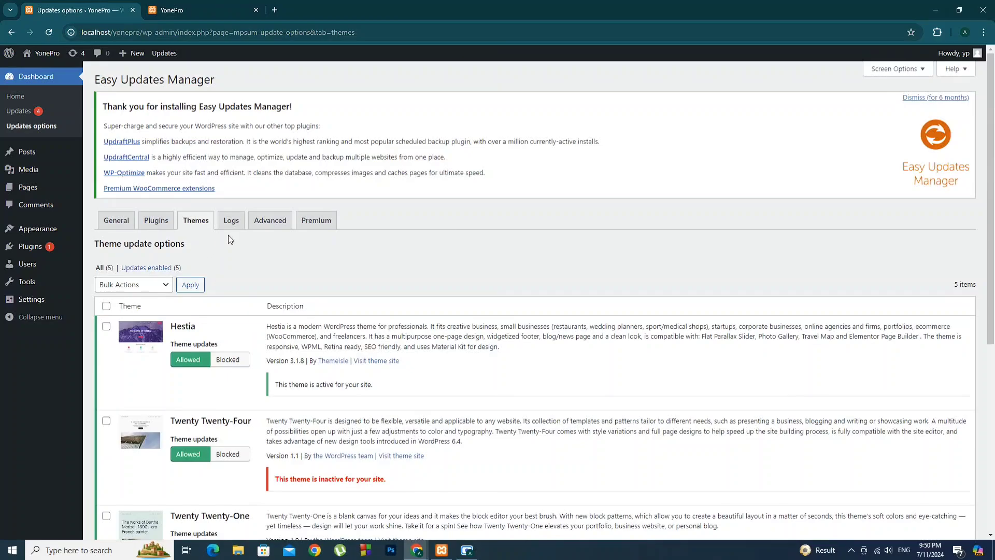
left_click(232, 223)
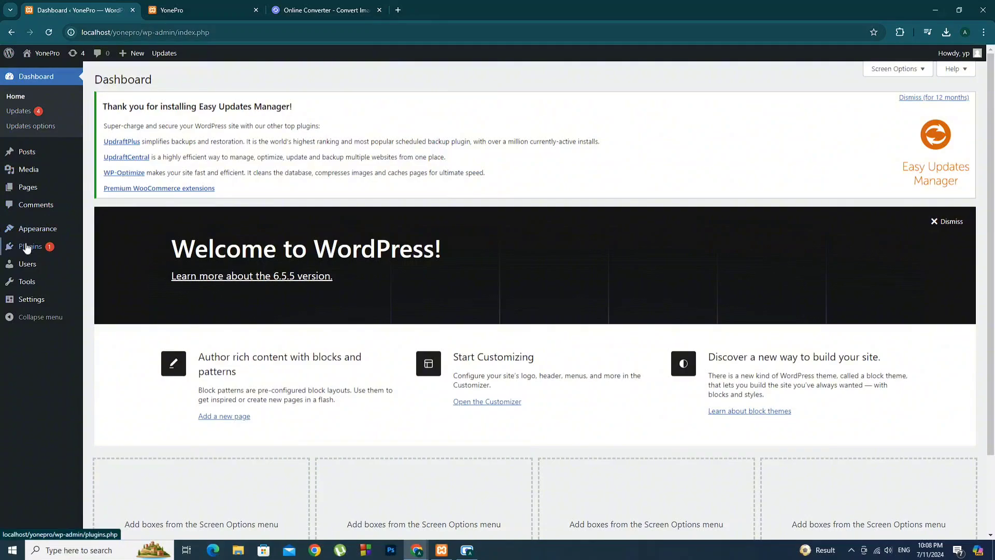
Open Users > All Users to list the site's single Administrator account
mouse_move(29, 269)
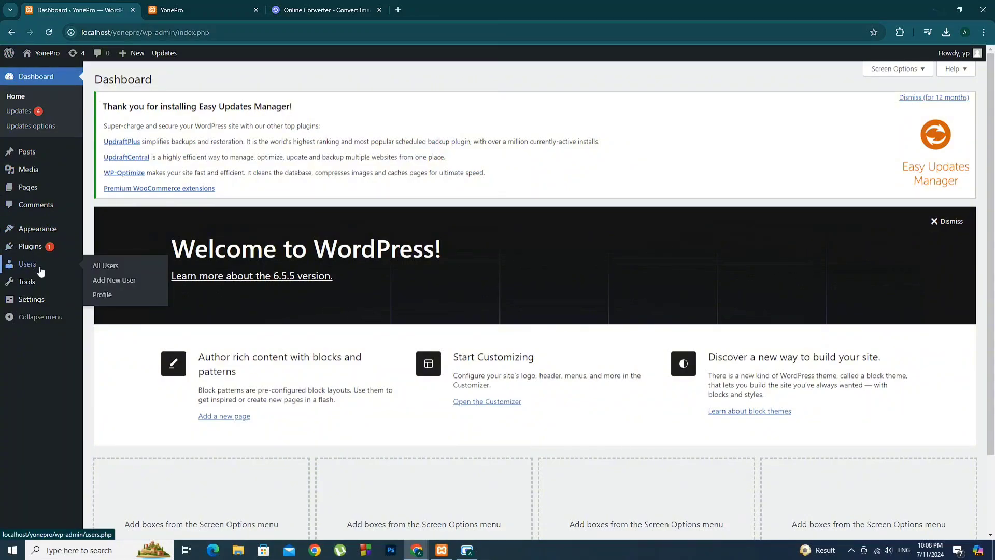
left_click(108, 268)
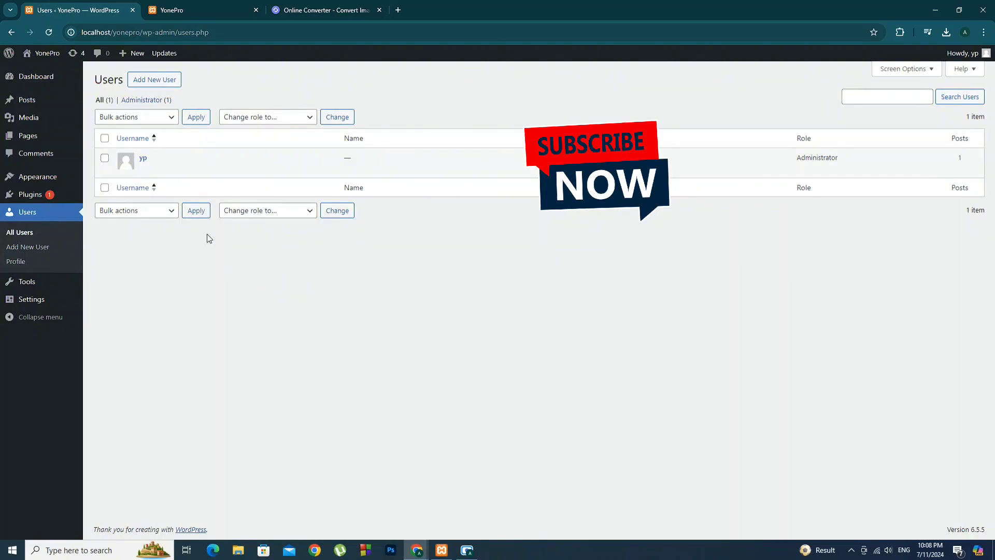
Check the Change role options without changing anything, then bring up the Add New User form
left_click(293, 213)
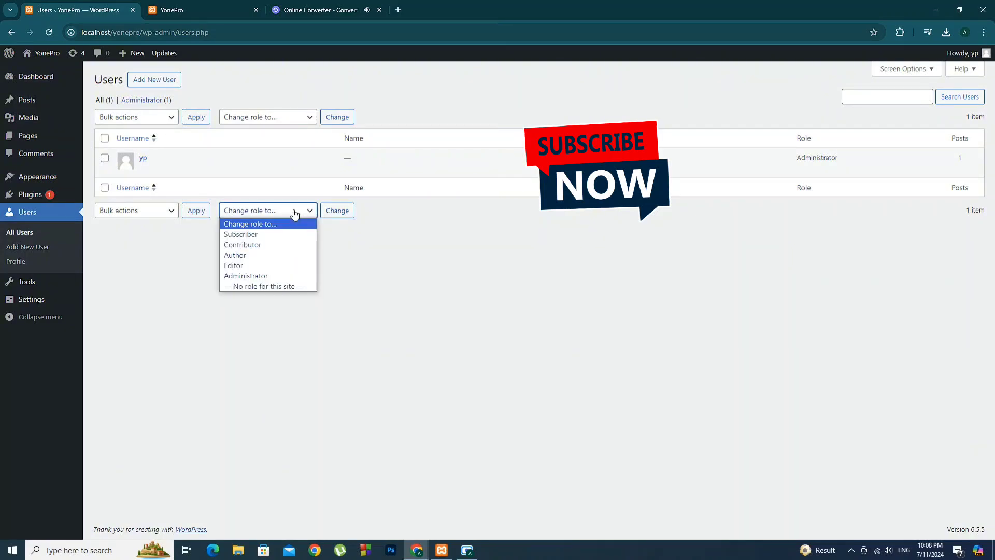
left_click(294, 213)
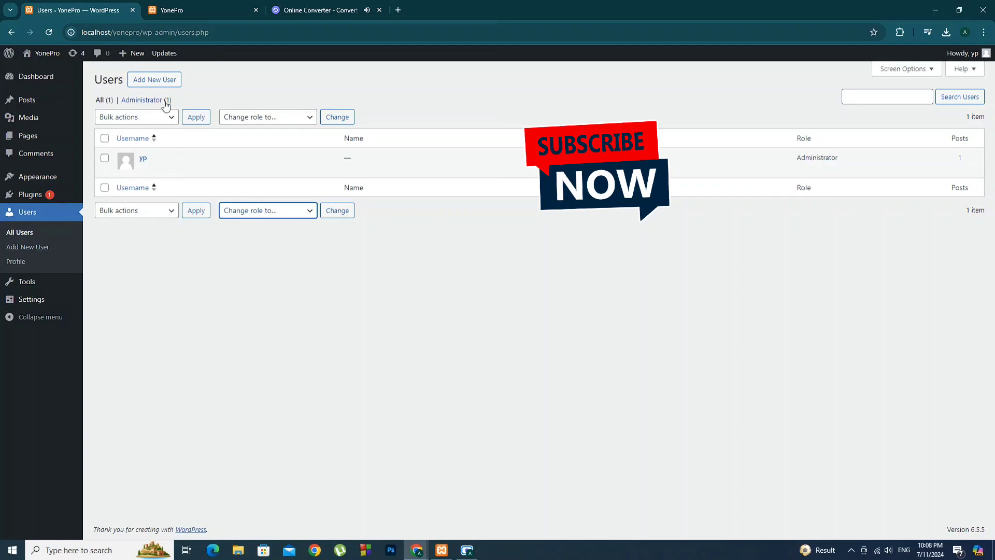
left_click(154, 81)
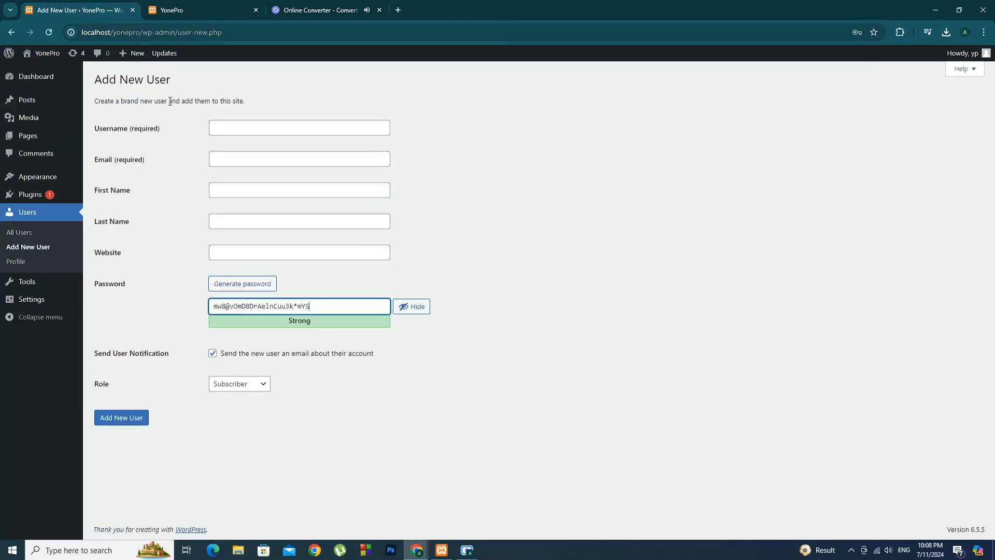
Fill in the new user's username, e-mail address, first name and last name
left_click(243, 130)
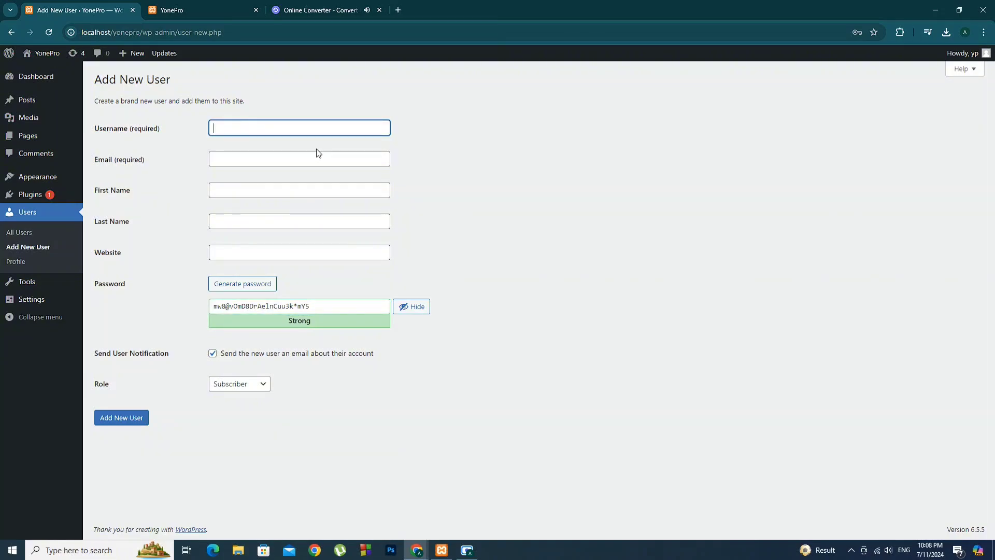
type("abc")
left_click(244, 159)
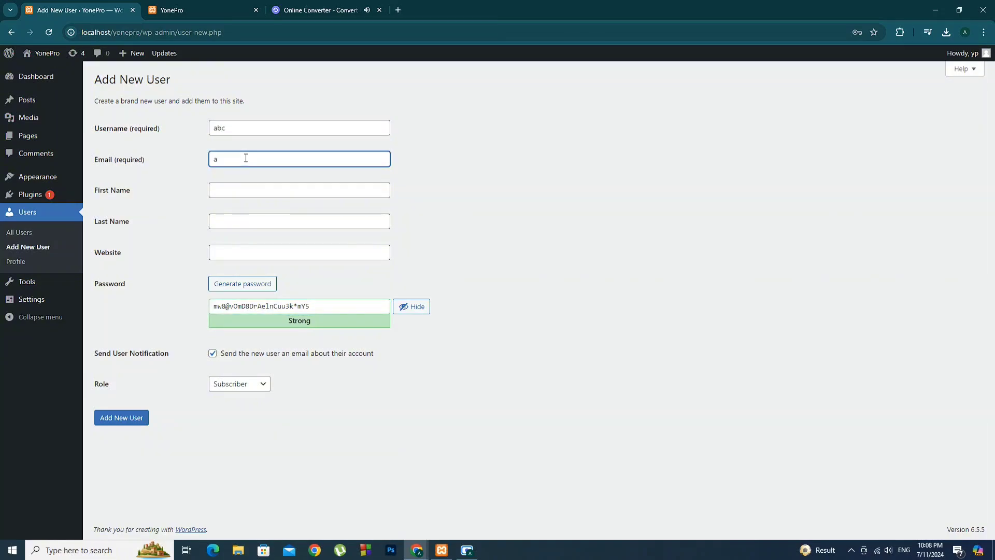
left_click(225, 189)
type("a")
left_click(234, 215)
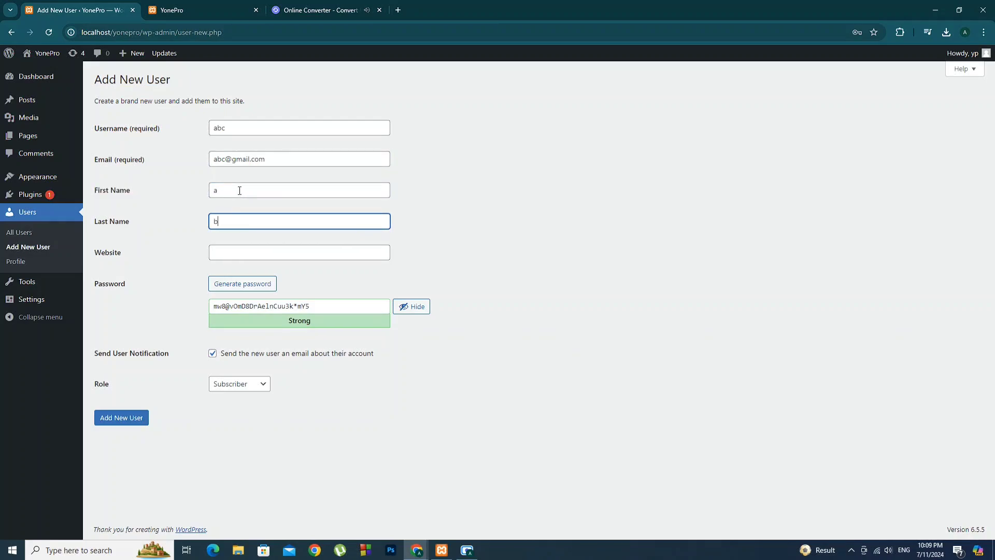
type("b")
Generate a strong password and leave the new user's role as Subscriber
left_click(235, 283)
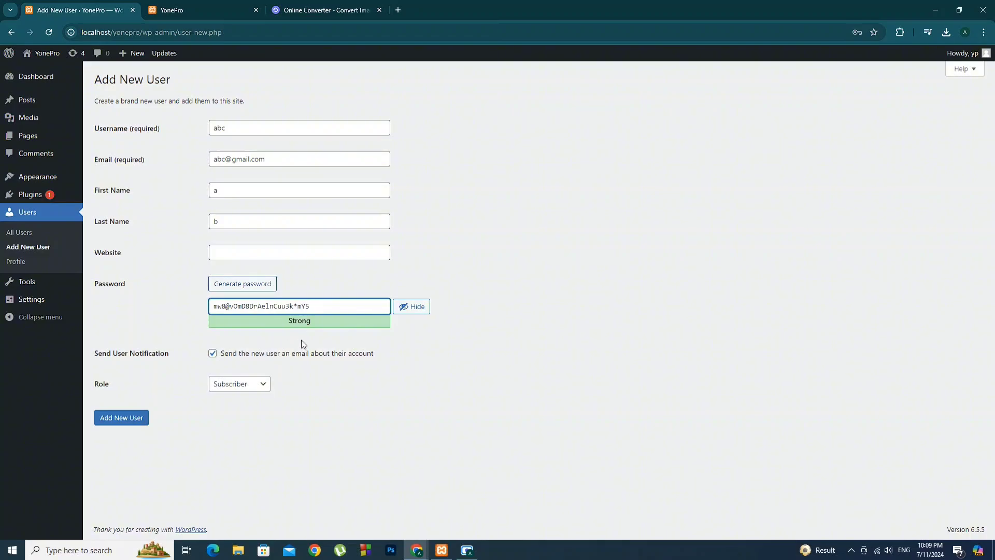
left_click(251, 384)
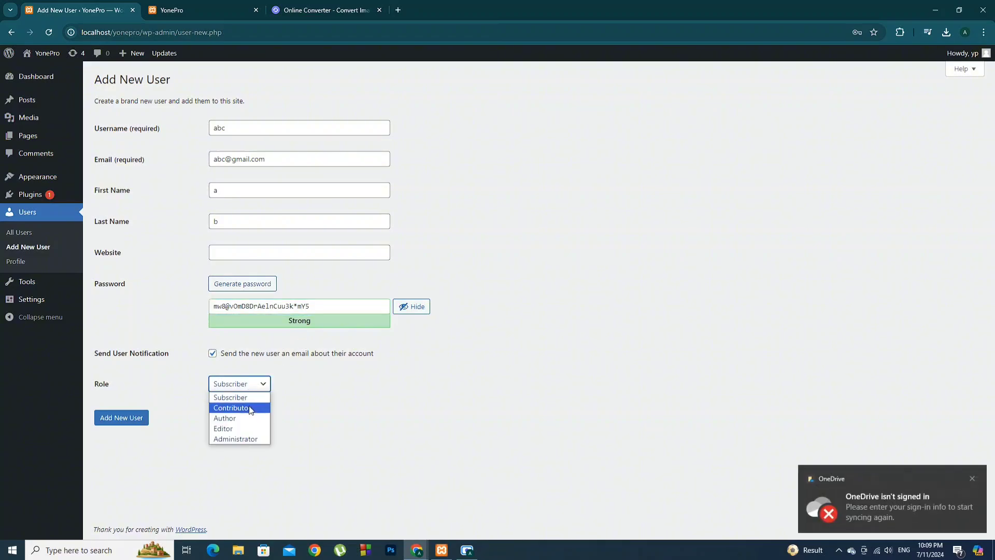
left_click(176, 449)
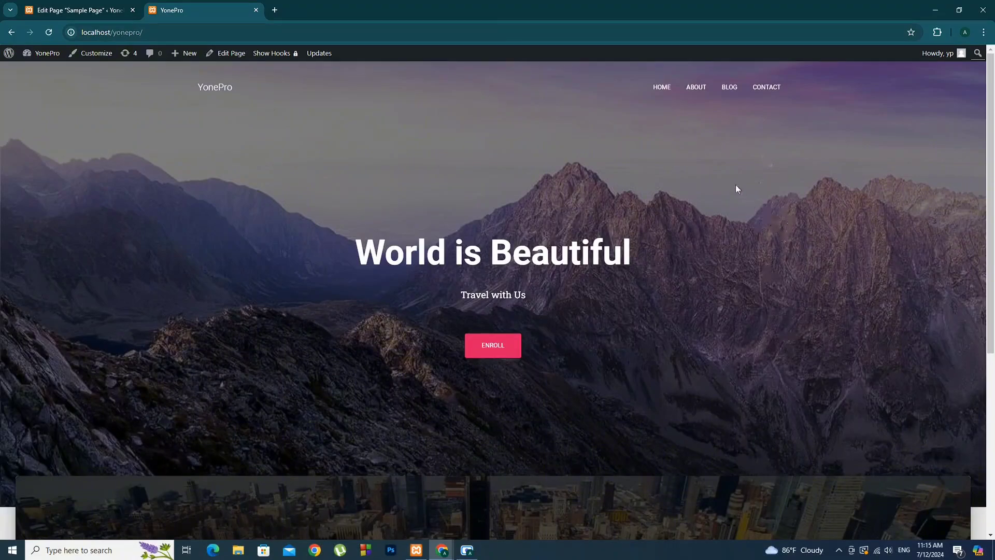
Go to the YonePro About page from the site's top navigation menu
left_click(702, 89)
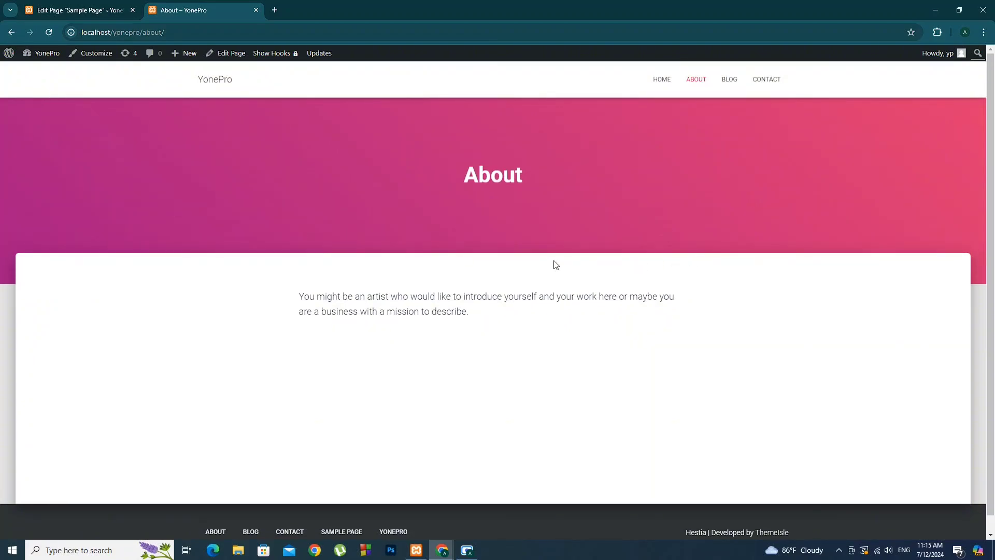
Open the About page in the block editor with the Patterns inserter showing
left_click(231, 56)
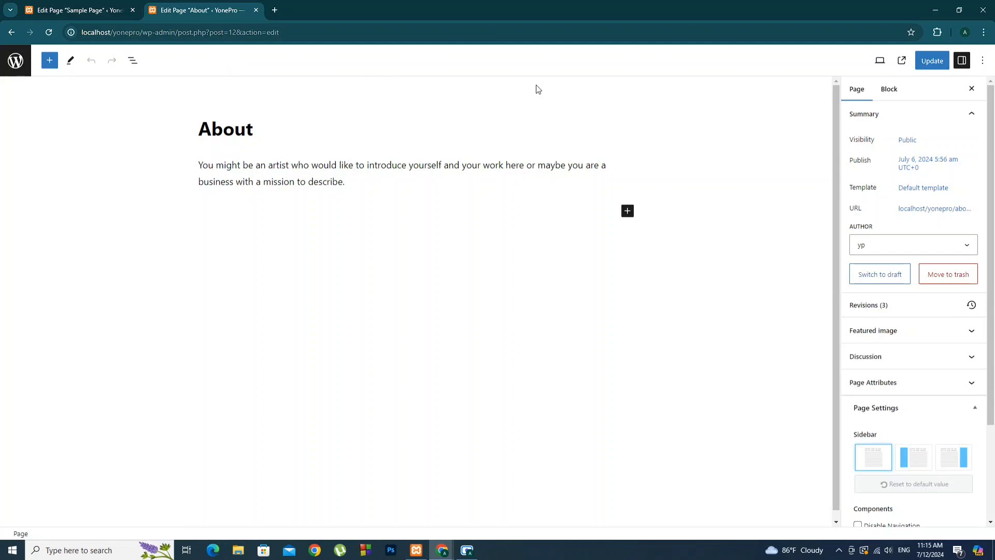
left_click(50, 61)
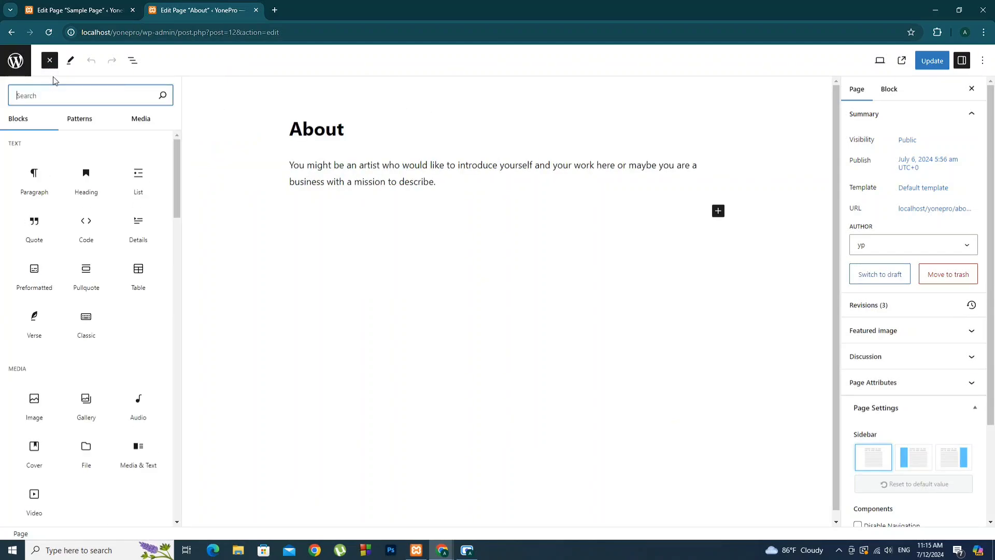
left_click(80, 120)
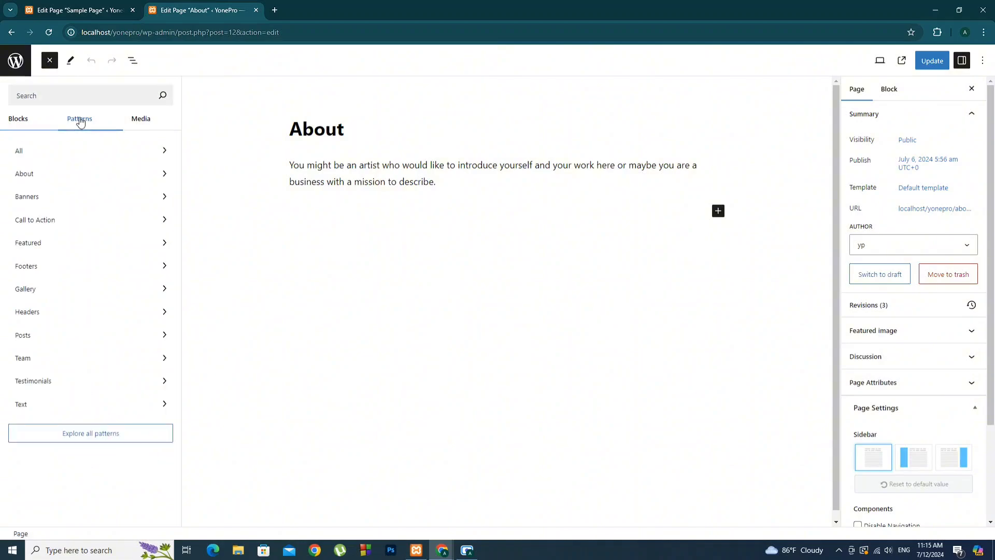
Browse the All, About and Banners pattern categories, ending on DJANGO and MONK
left_click(117, 152)
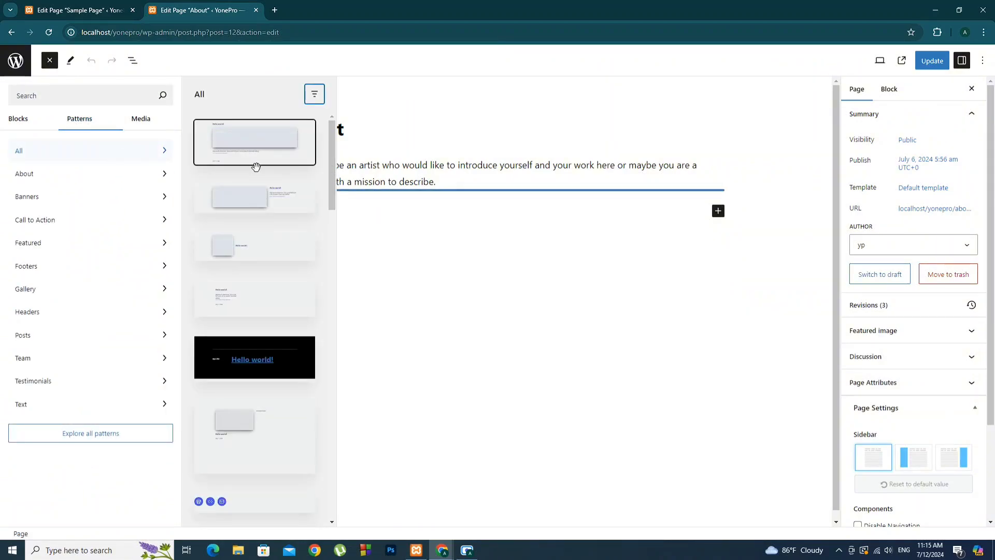
scroll(254, 182, "down", 2)
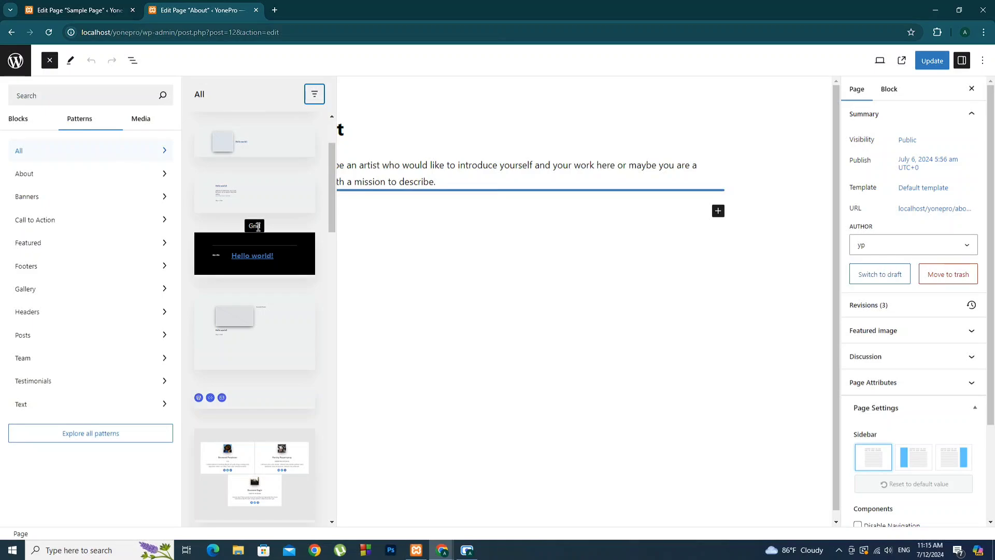
scroll(262, 243, "down", 2)
scroll(263, 251, "down", 5)
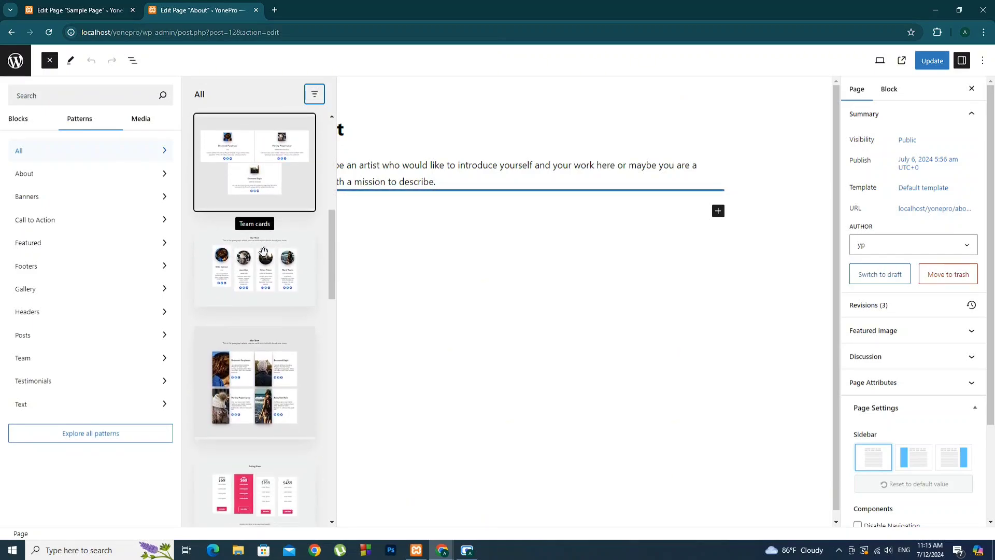
left_click(94, 178)
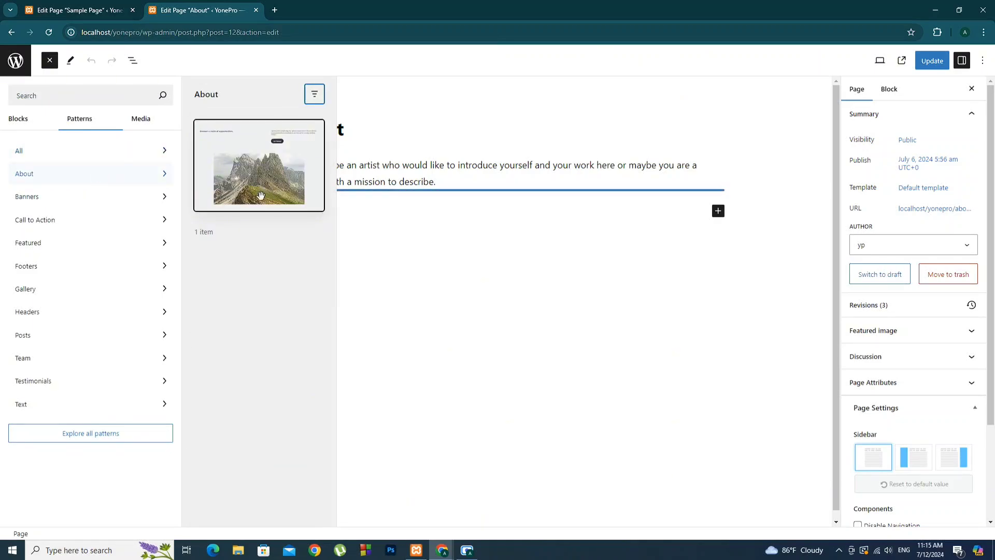
left_click(77, 205)
scroll(261, 233, "down", 5)
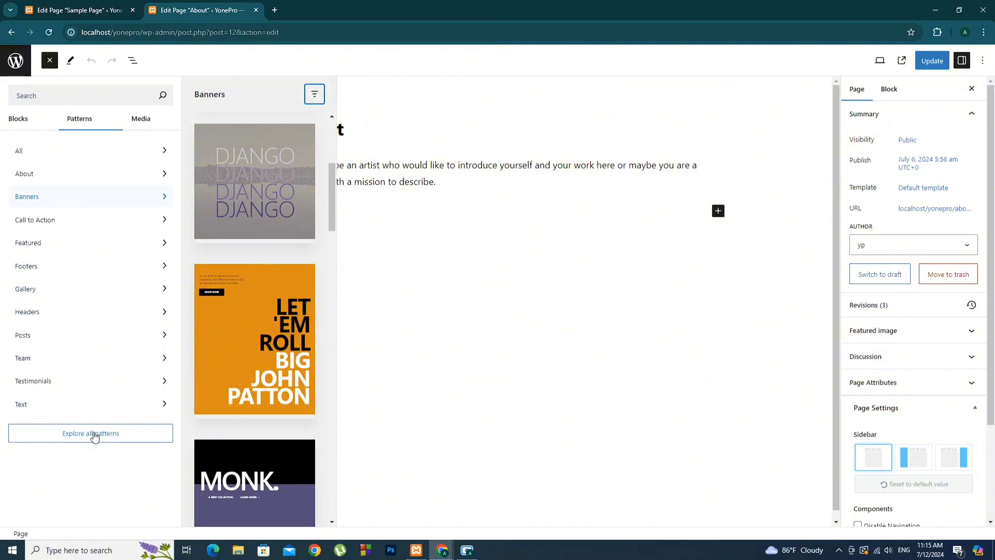
Browse the Headers, Posts, Gallery, Banners, About and All categories in the full pattern browser
left_click(94, 435)
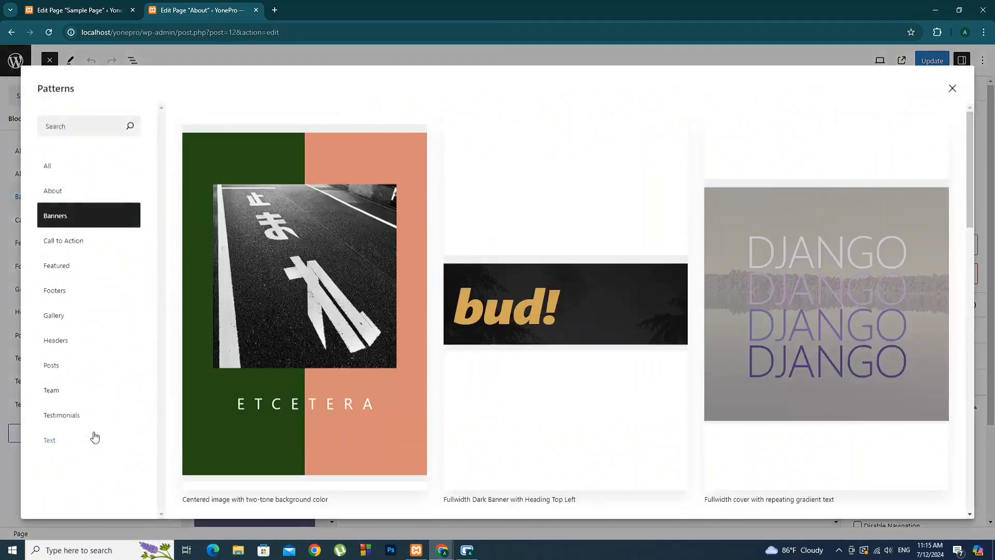
left_click(55, 342)
left_click(65, 367)
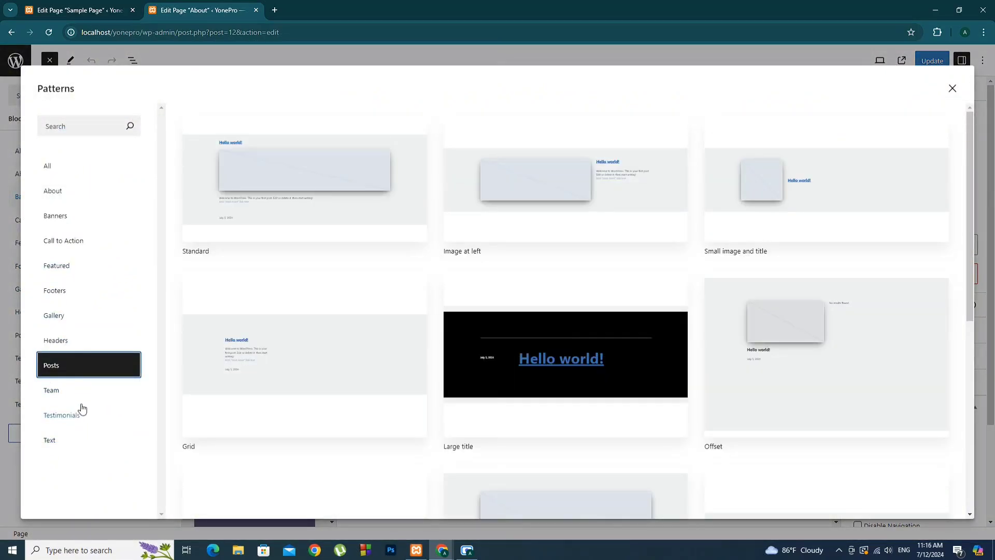
left_click(54, 317)
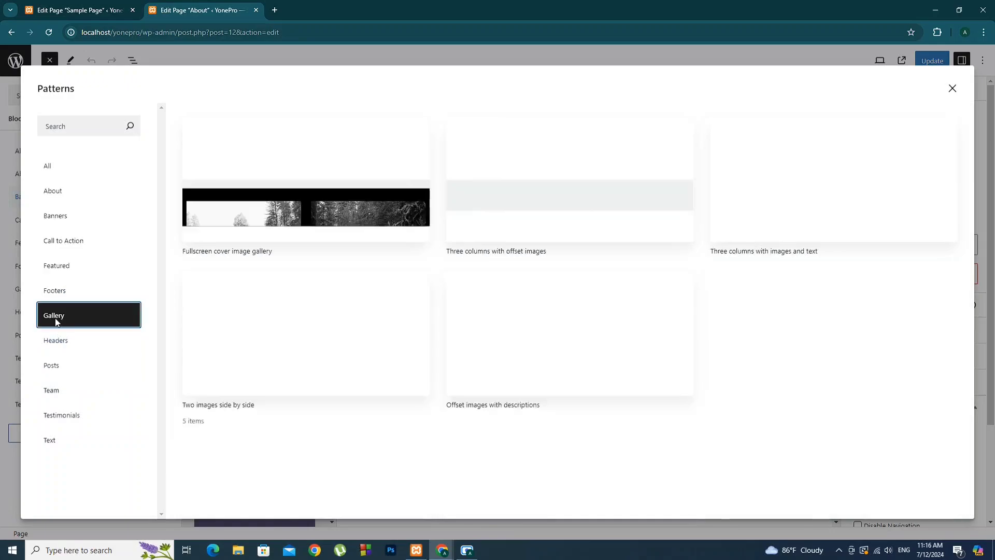
left_click(63, 342)
left_click(61, 216)
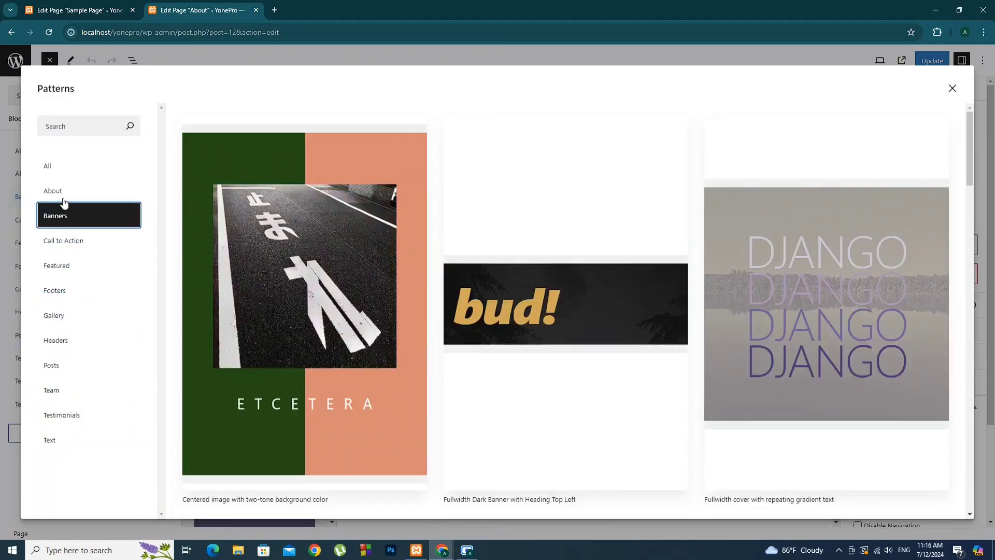
left_click(61, 192)
left_click(49, 166)
Insert the Text category's 'Image and text columns' pattern, headed 'Our Awesome Projects'
left_click(78, 438)
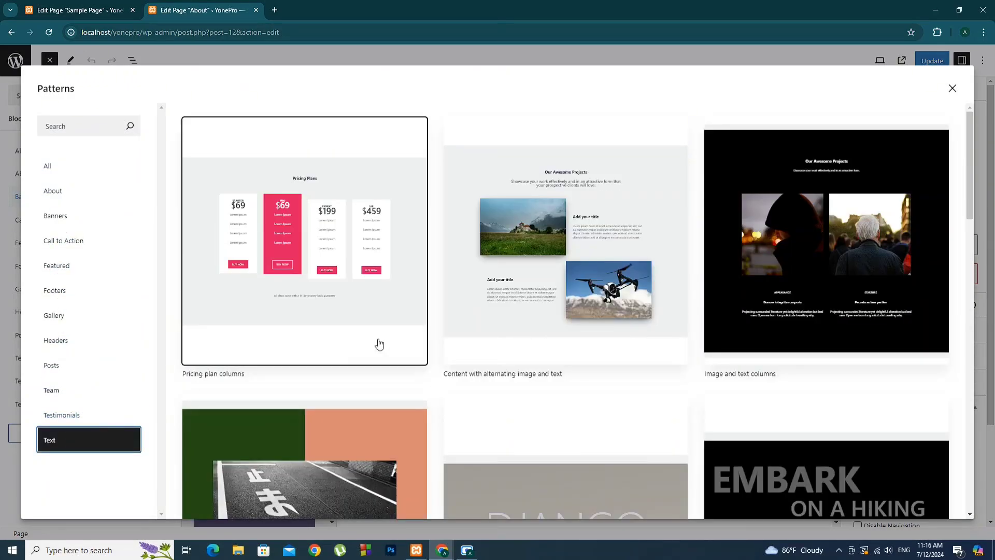
scroll(297, 303, "down", 15)
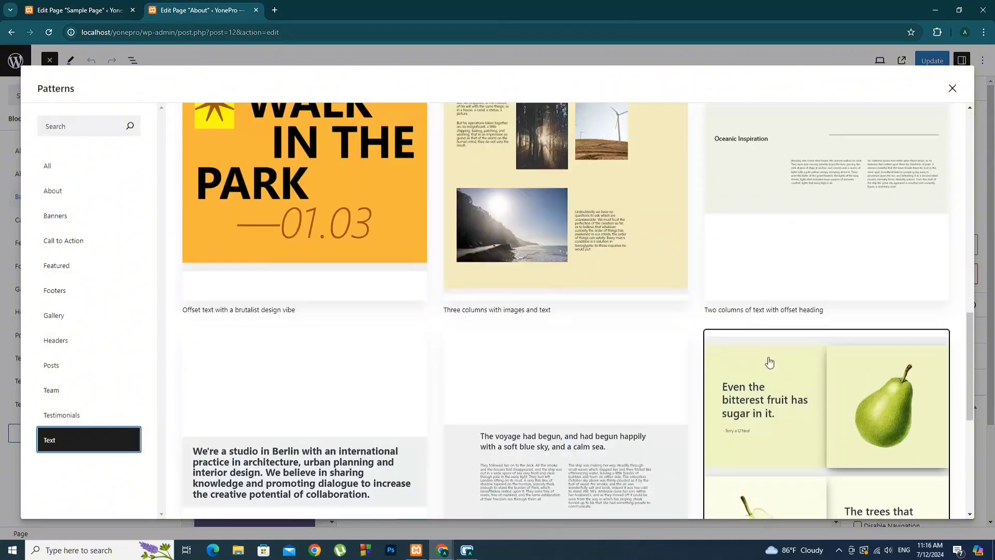
scroll(724, 354, "up", 14)
scroll(724, 354, "up", 2)
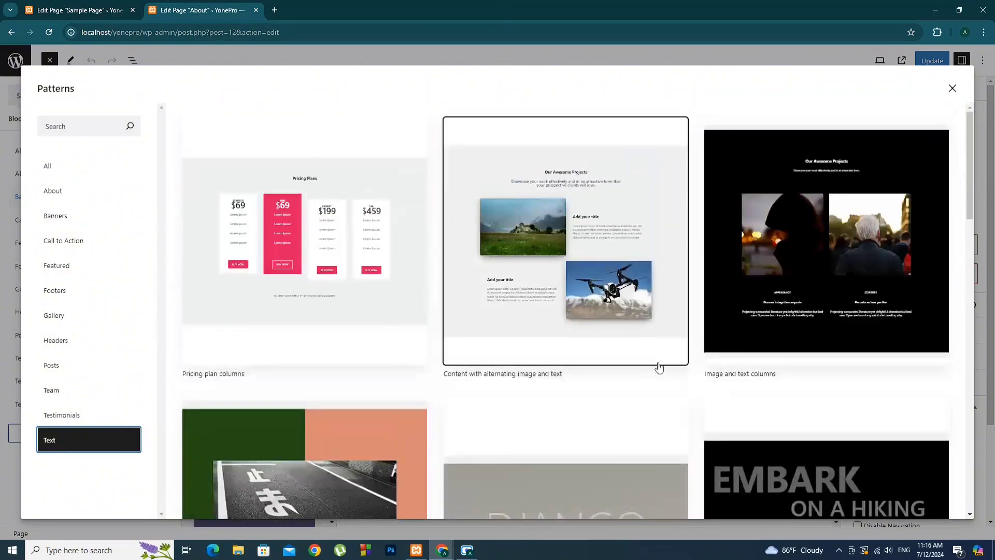
left_click(870, 245)
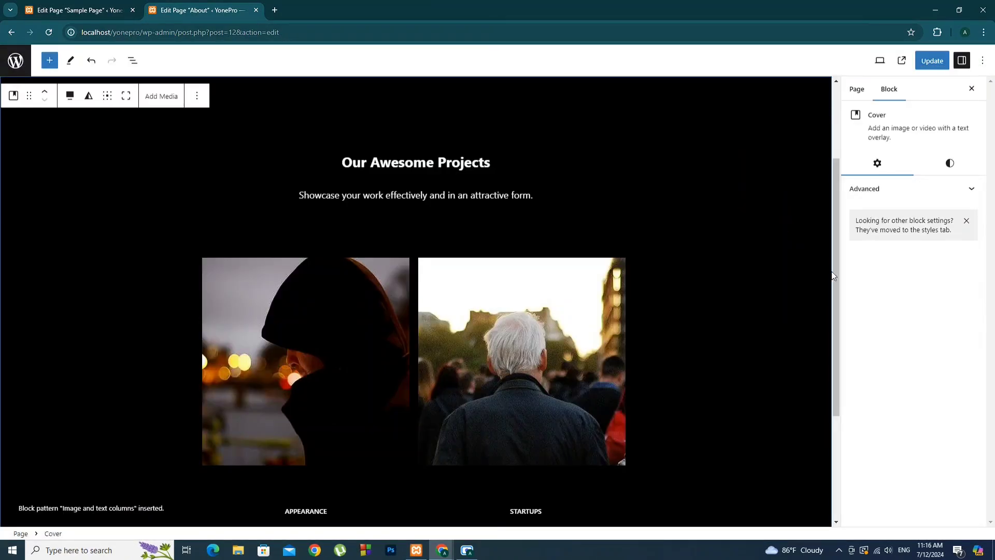
scroll(715, 316, "up", 1)
scroll(716, 317, "up", 2)
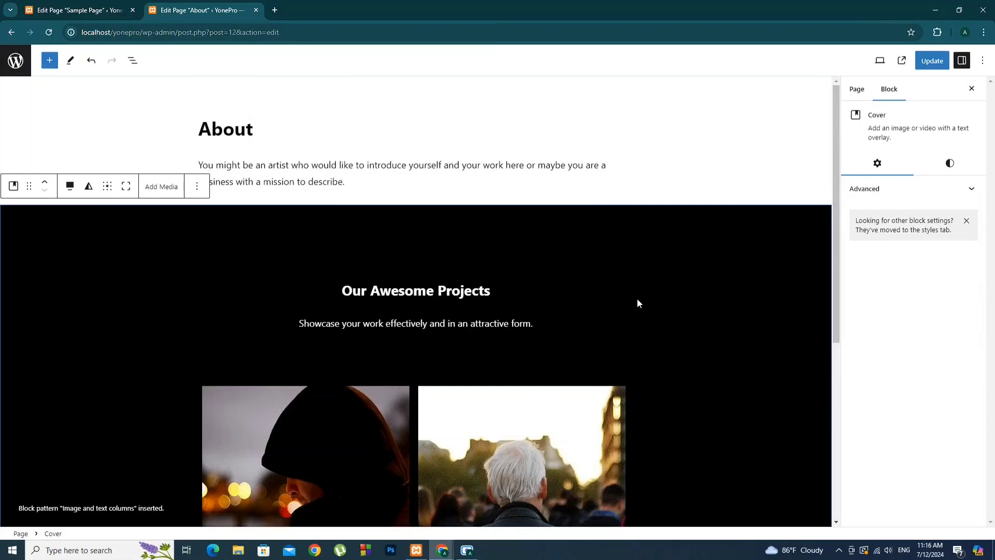
scroll(637, 303, "down", 6)
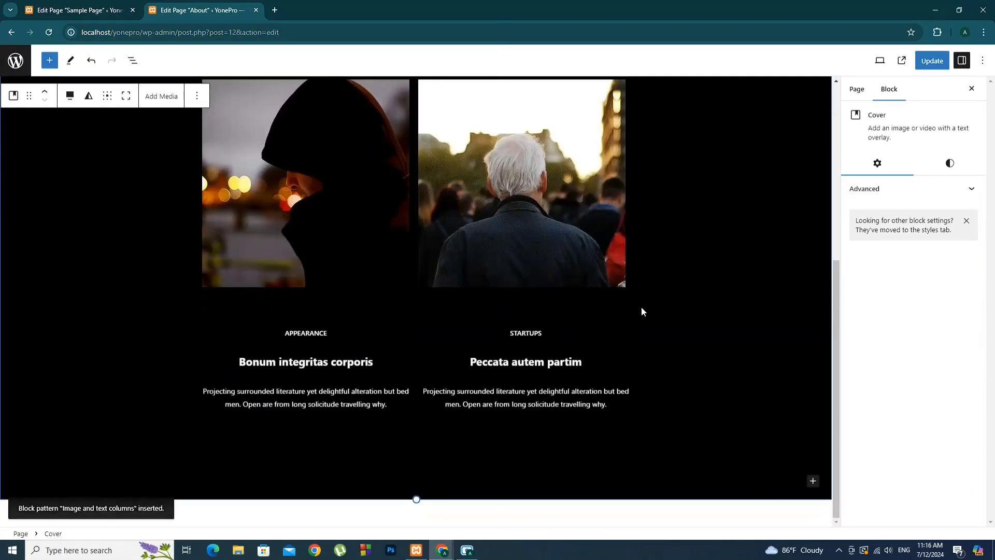
left_click(323, 342)
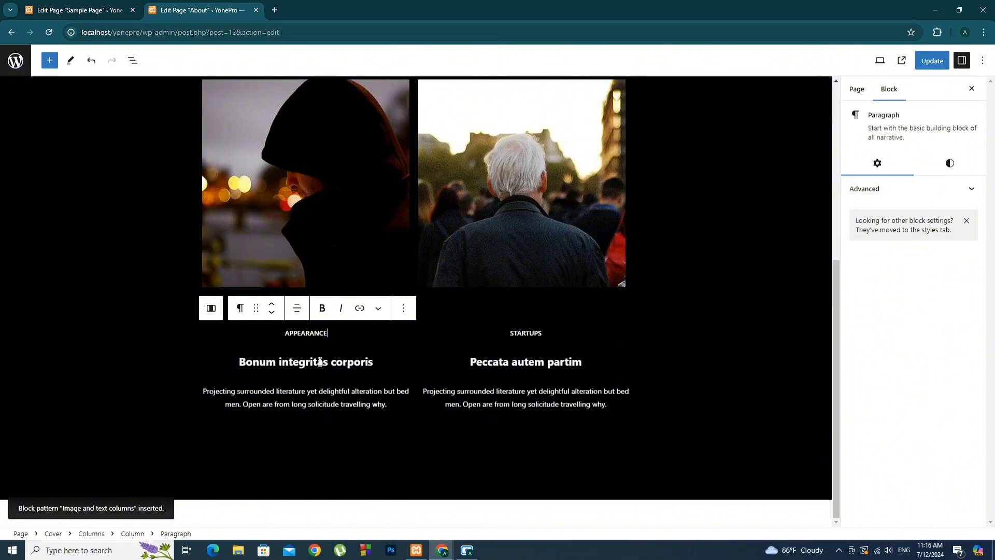
left_click(320, 362)
left_click(591, 360)
scroll(665, 394, "up", 6)
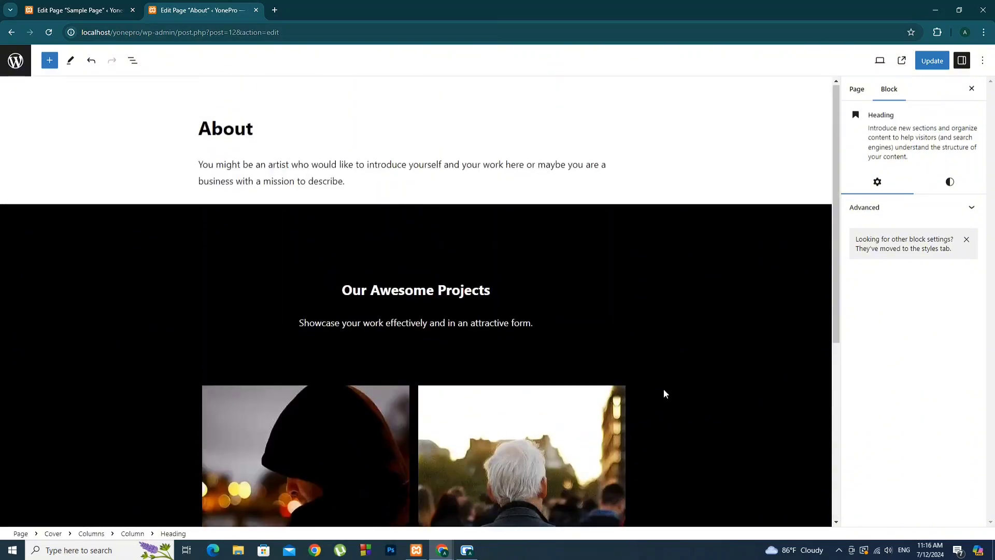
scroll(665, 394, "down", 4)
left_click(361, 248)
left_click(430, 160)
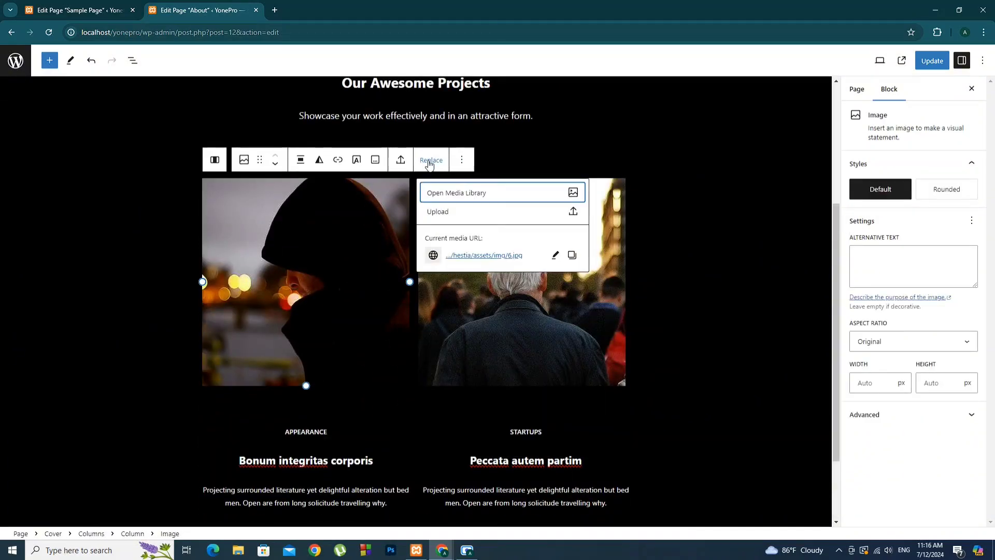
left_click(573, 194)
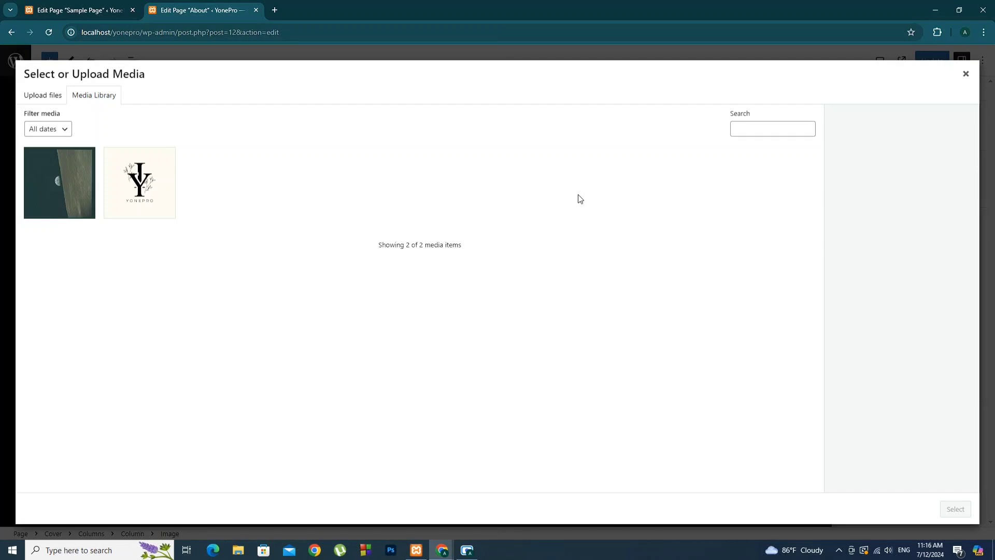
left_click(967, 76)
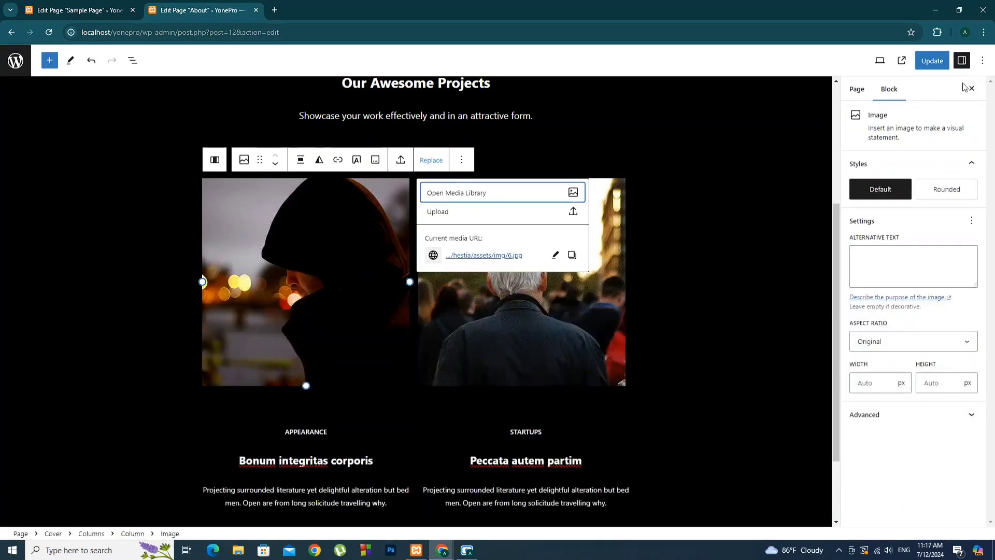
left_click(676, 237)
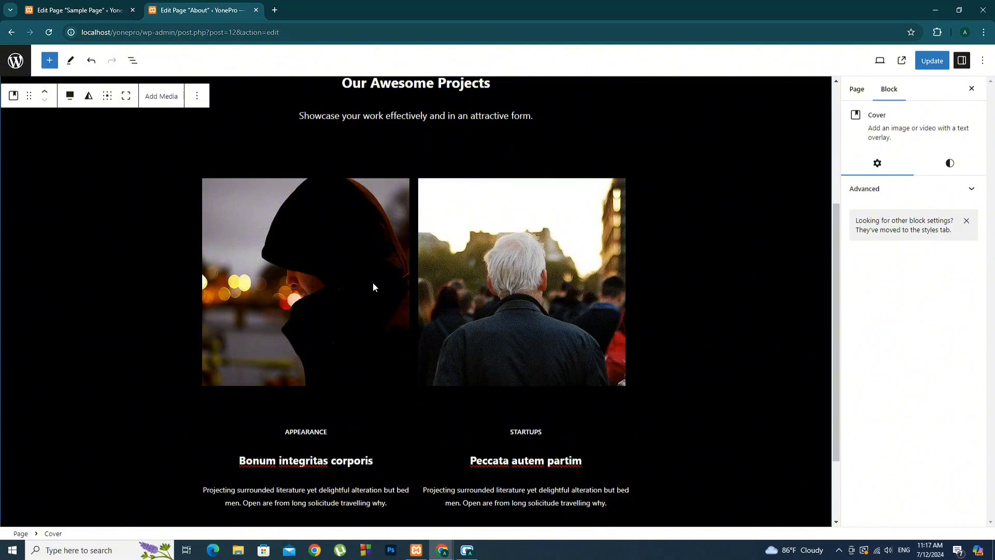
scroll(496, 328, "up", 4)
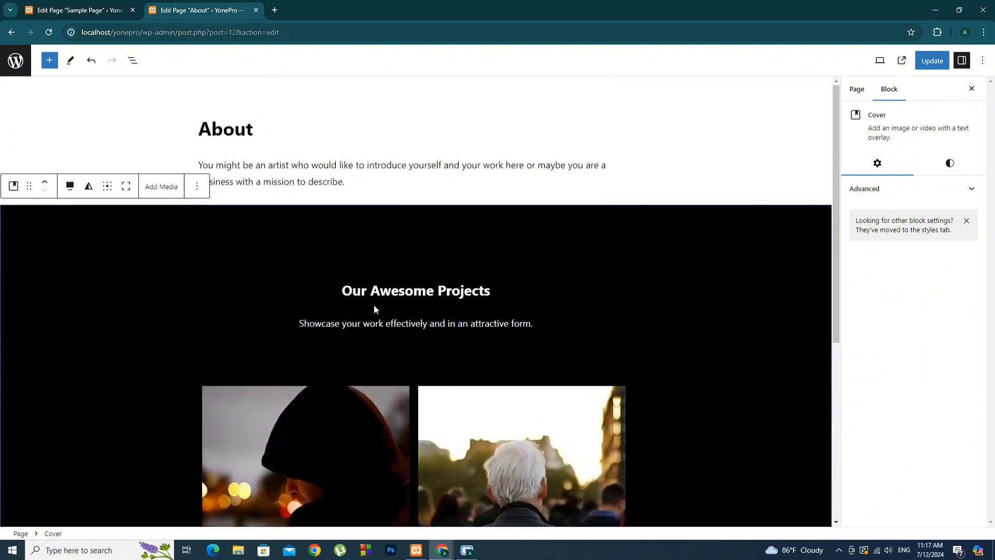
Update the About page, then reload its live view and scroll through the projects section
left_click(935, 62)
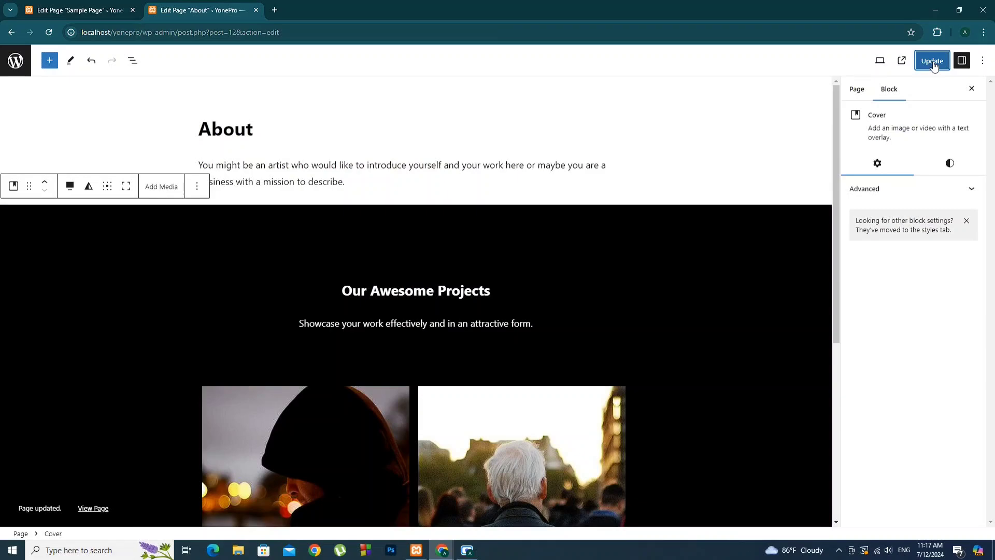
left_click(12, 33)
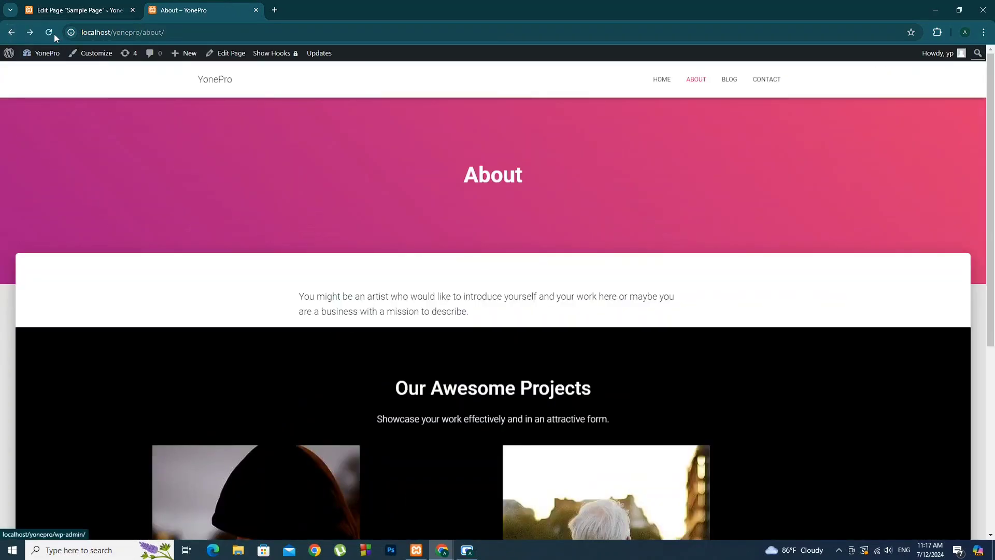
left_click(54, 34)
scroll(673, 218, "down", 4)
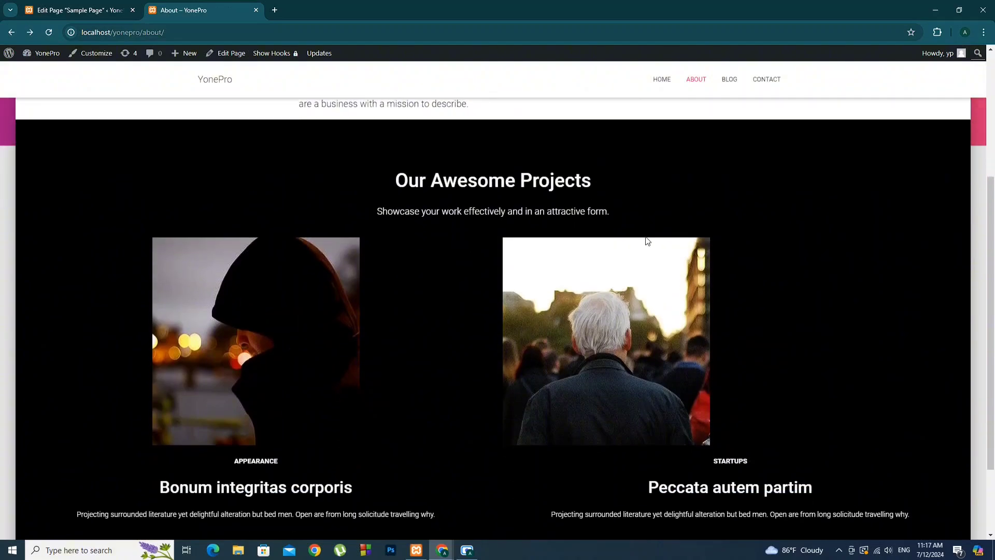
scroll(636, 245, "down", 2)
scroll(635, 249, "up", 3)
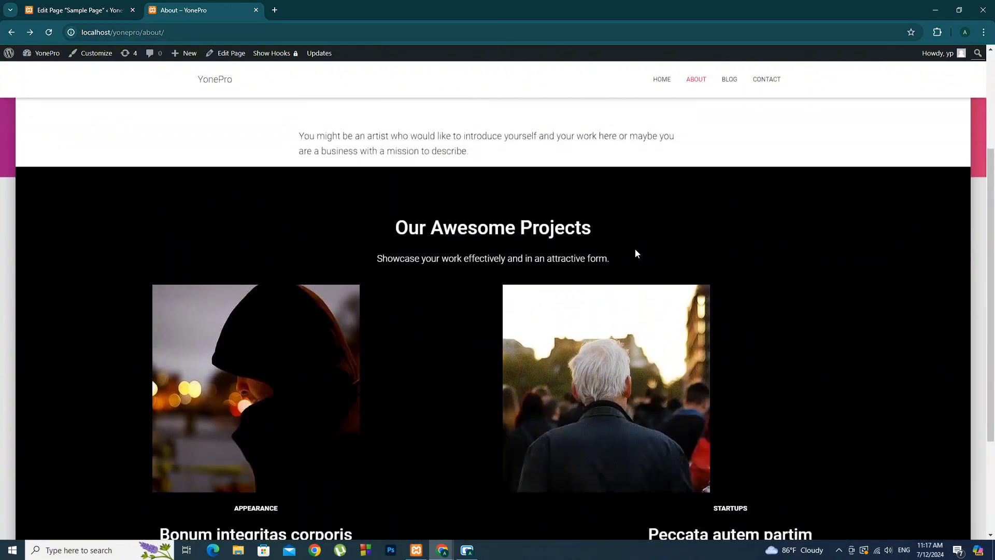
scroll(636, 253, "up", 3)
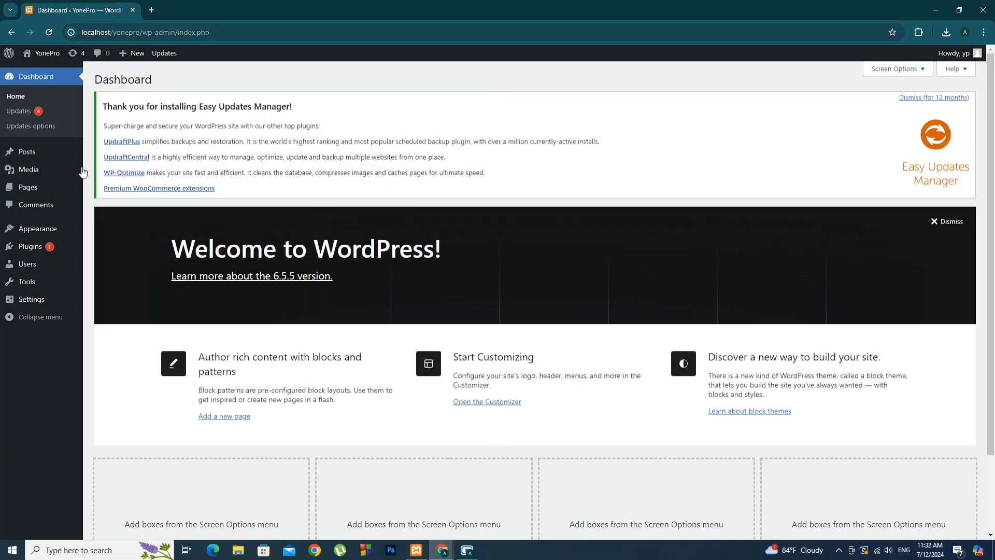
Show the Pages list with all 7 pages, including Home, Blog and About
left_click(36, 192)
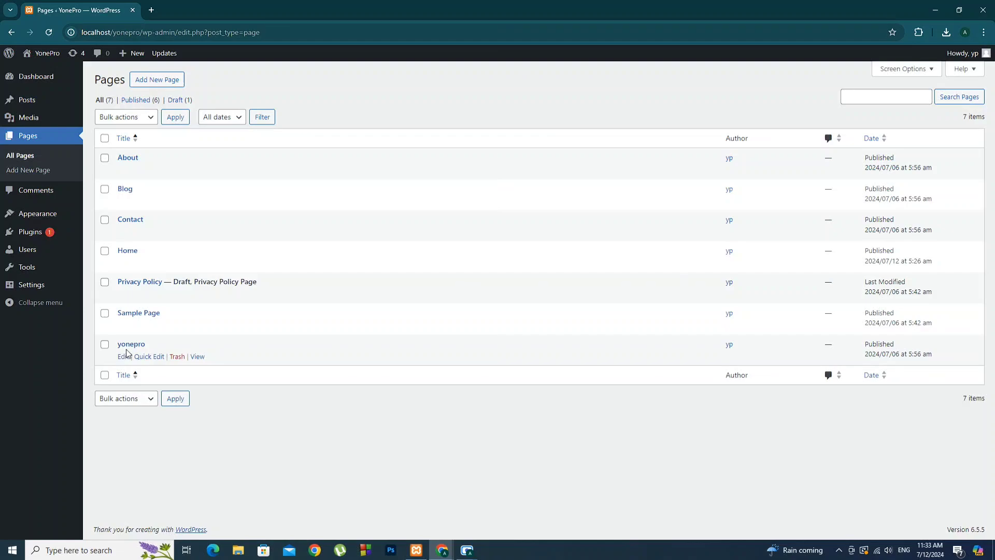
mouse_move(51, 292)
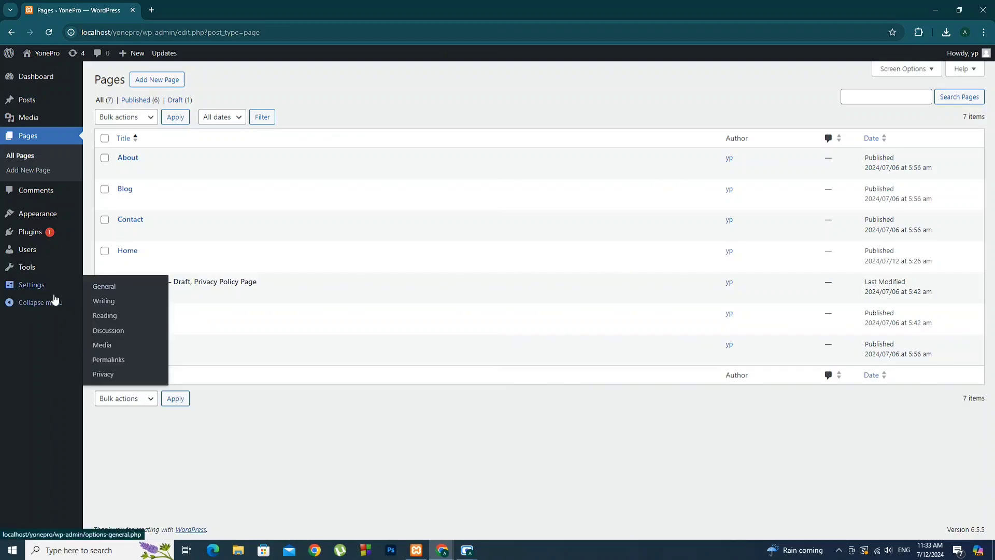
Go through Settings to the Reading Settings page
left_click(104, 288)
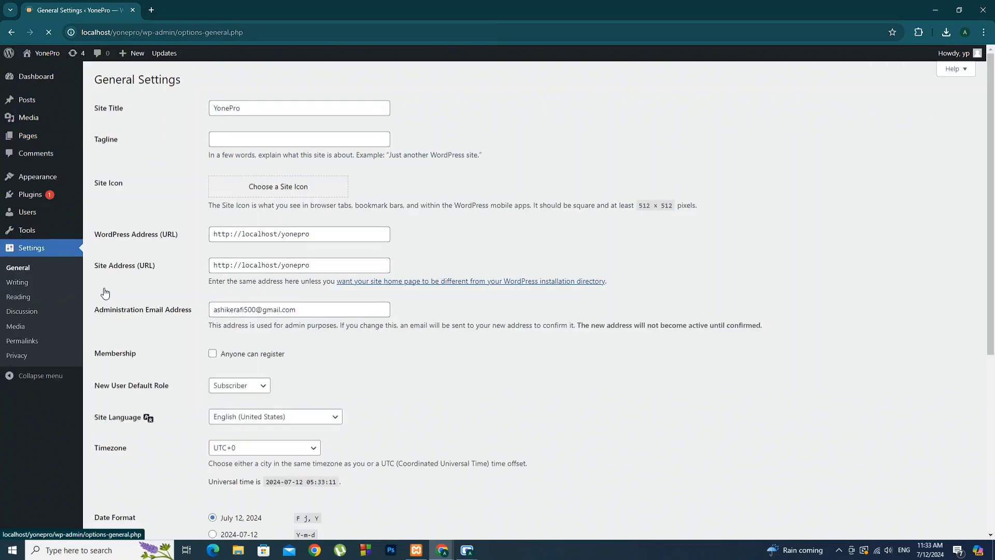
left_click(22, 300)
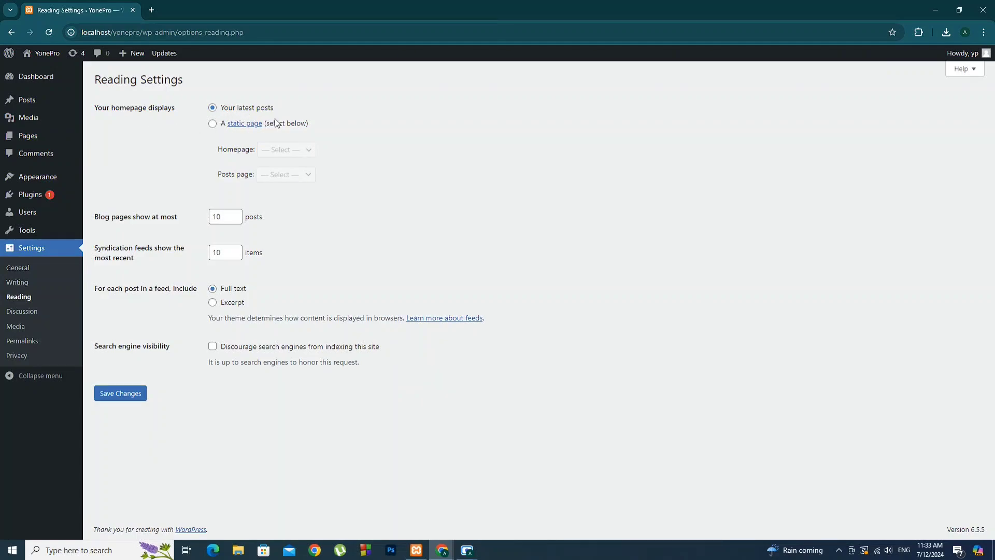
Set a static homepage with yonepro as both homepage and posts page, and save
left_click(212, 124)
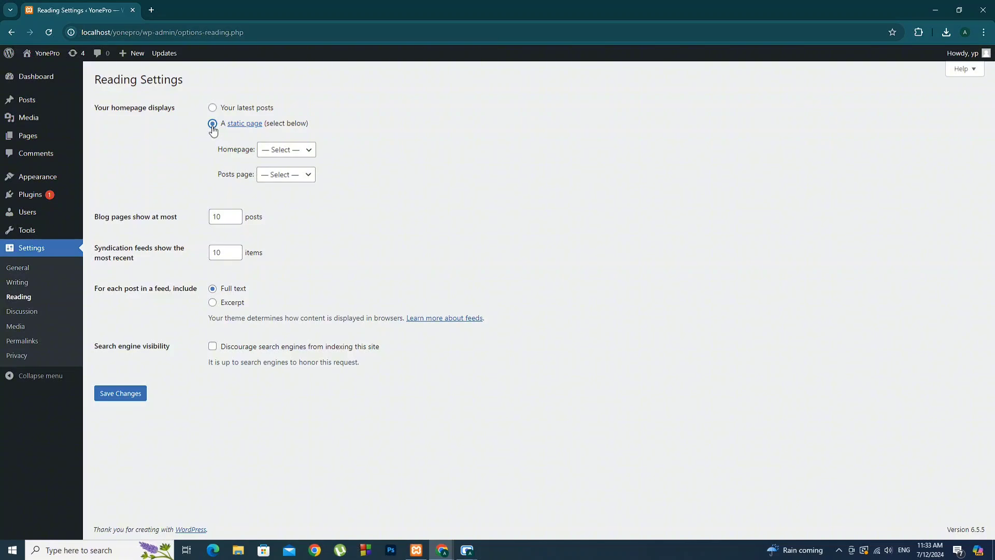
left_click(304, 153)
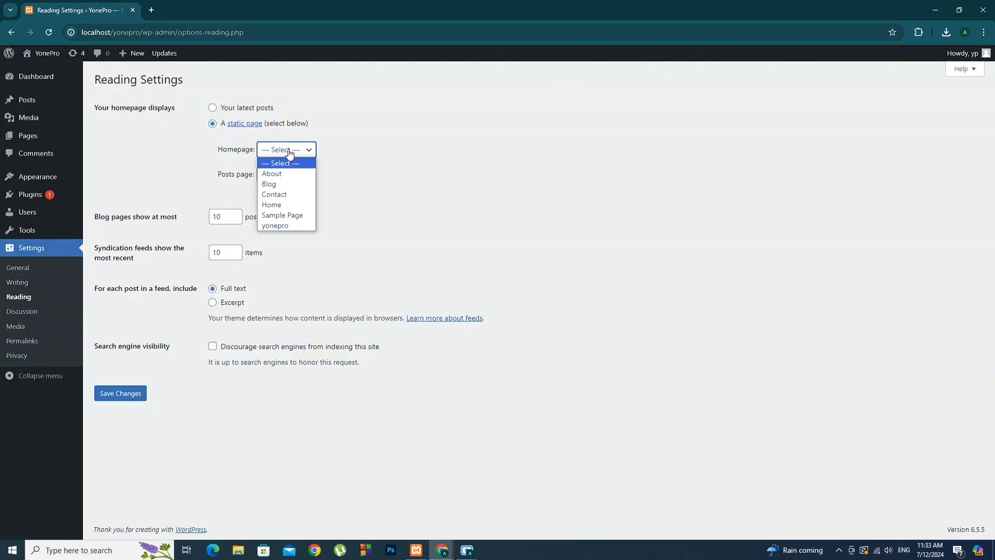
left_click(283, 226)
left_click(288, 179)
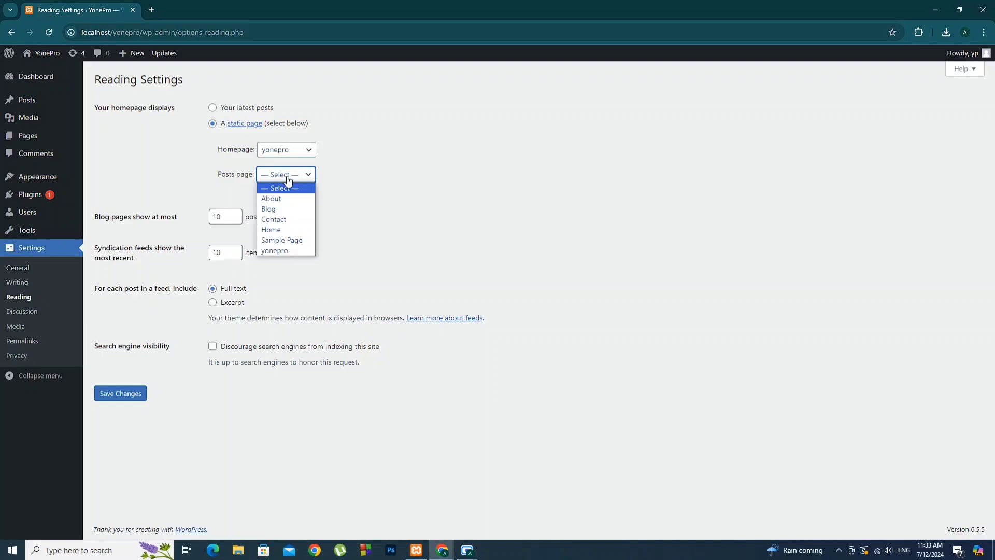
left_click(286, 252)
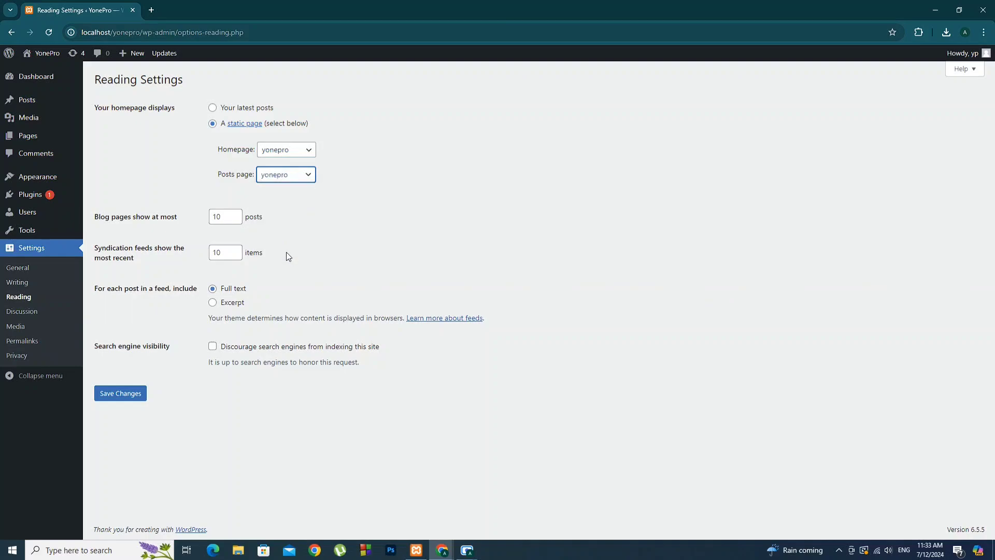
left_click(127, 396)
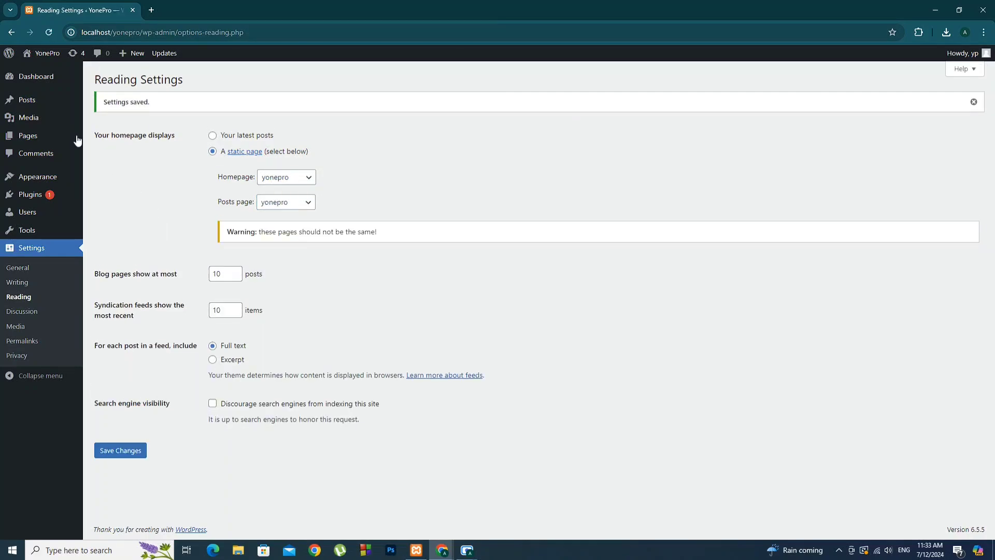
View the YonePro front page in a new tab, scrolling through the 'World is Beautiful' homepage
right_click(43, 57)
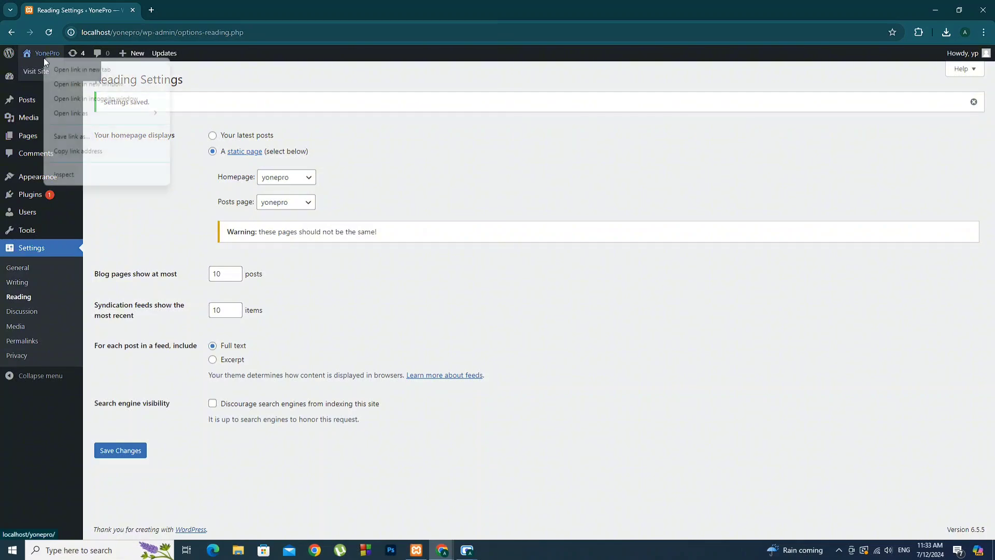
left_click(72, 68)
left_click(186, 7)
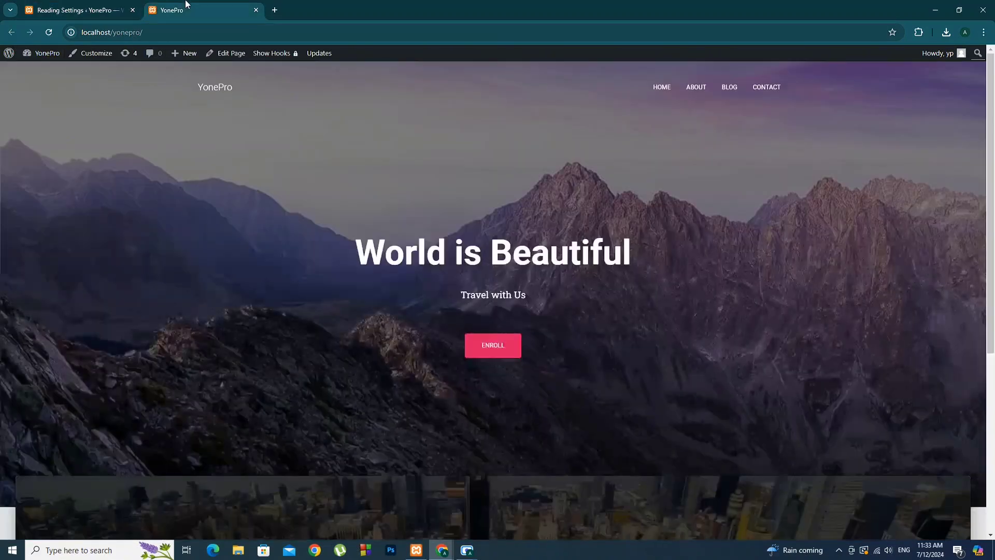
scroll(591, 291, "down", 4)
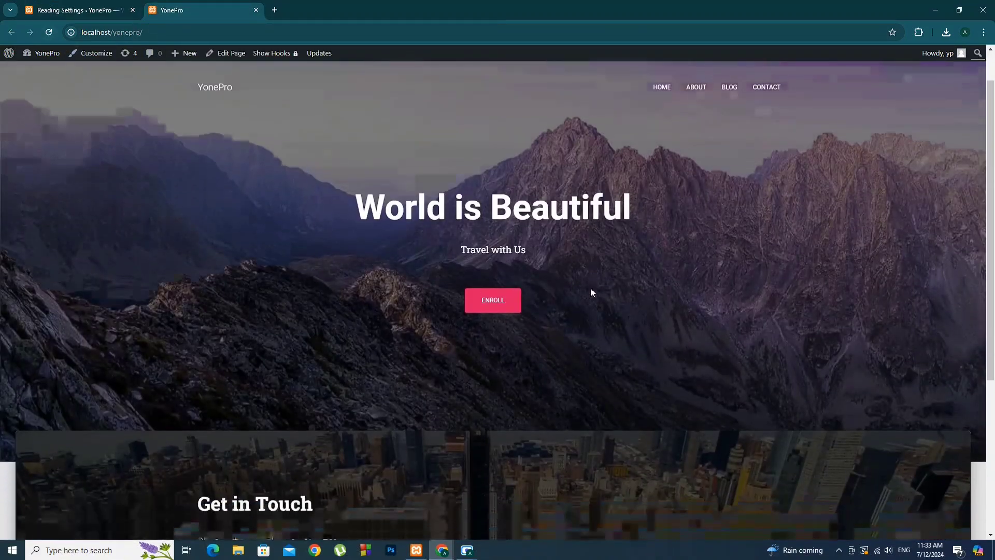
scroll(584, 306, "up", 4)
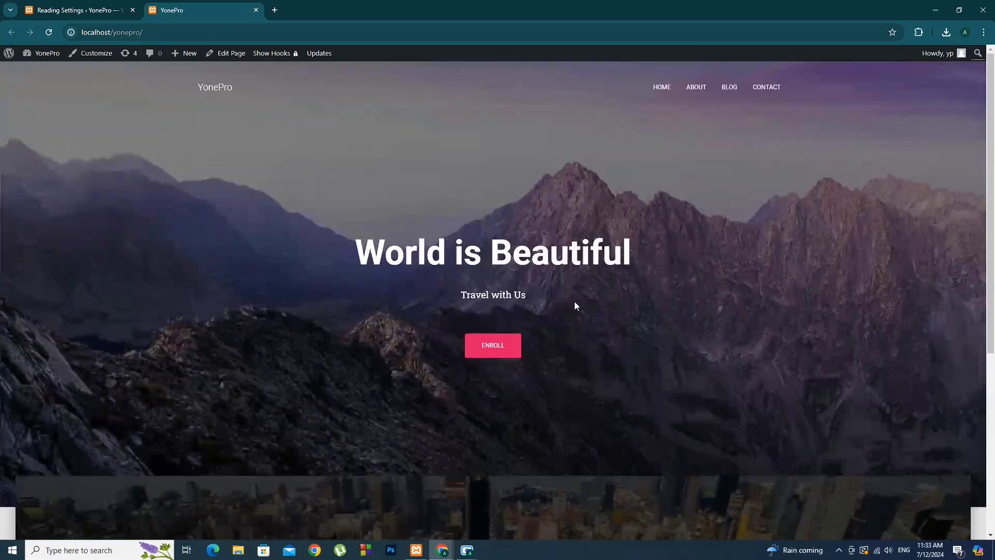
scroll(574, 305, "down", 3)
scroll(572, 311, "down", 2)
scroll(572, 312, "down", 2)
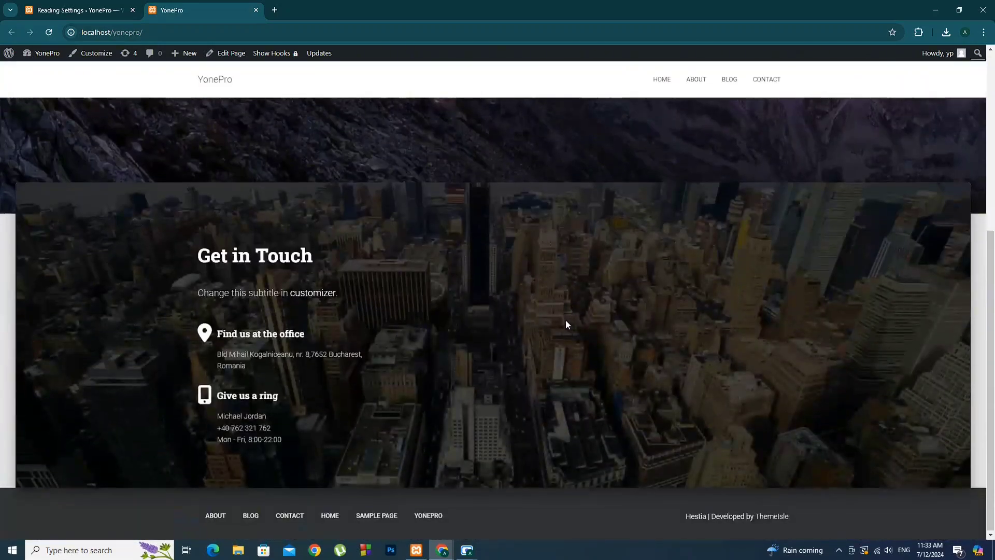
scroll(565, 319, "up", 7)
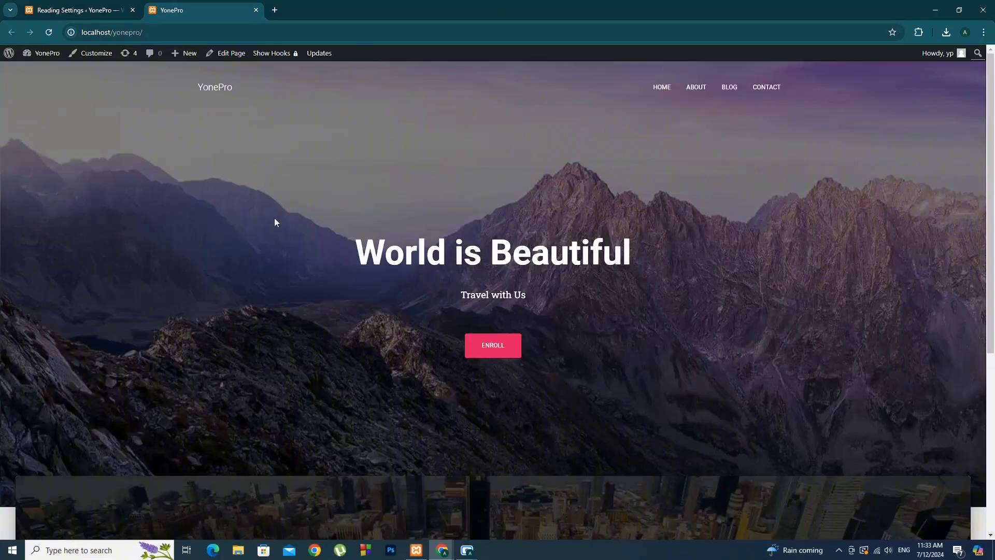